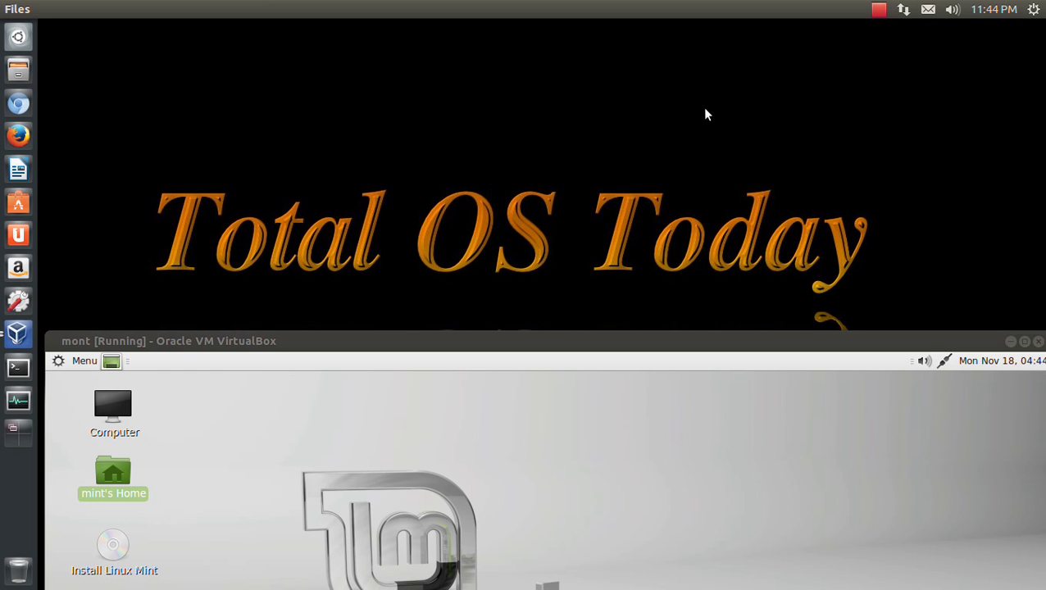
- Maximize the Linux Mint VM window and switch it to fullscreen mode
{"action": "left_click", "coordinate": [1025, 341]}
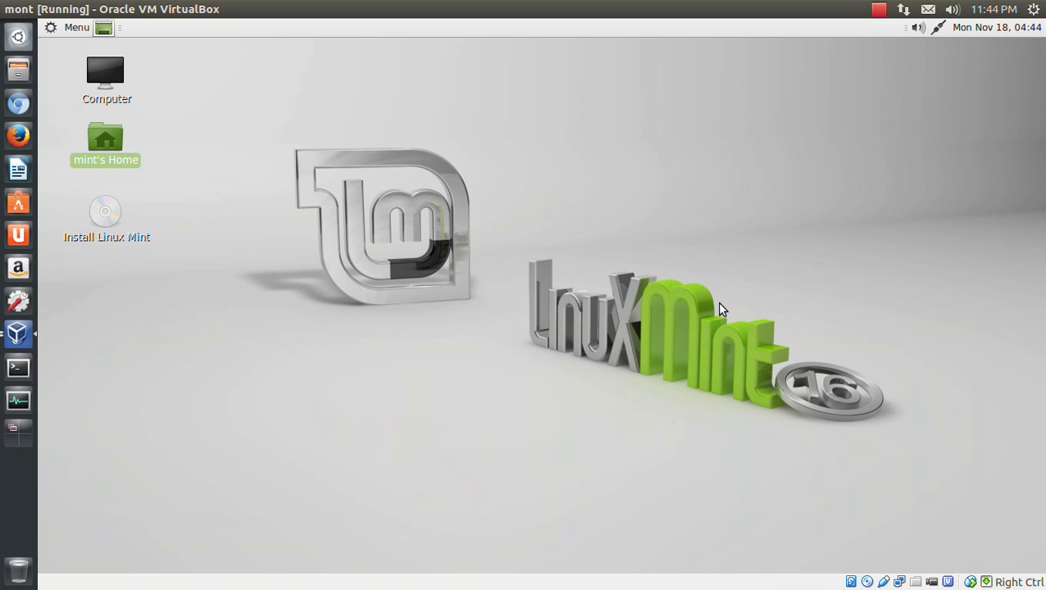
{"action": "key", "text": "ctrl+f"}
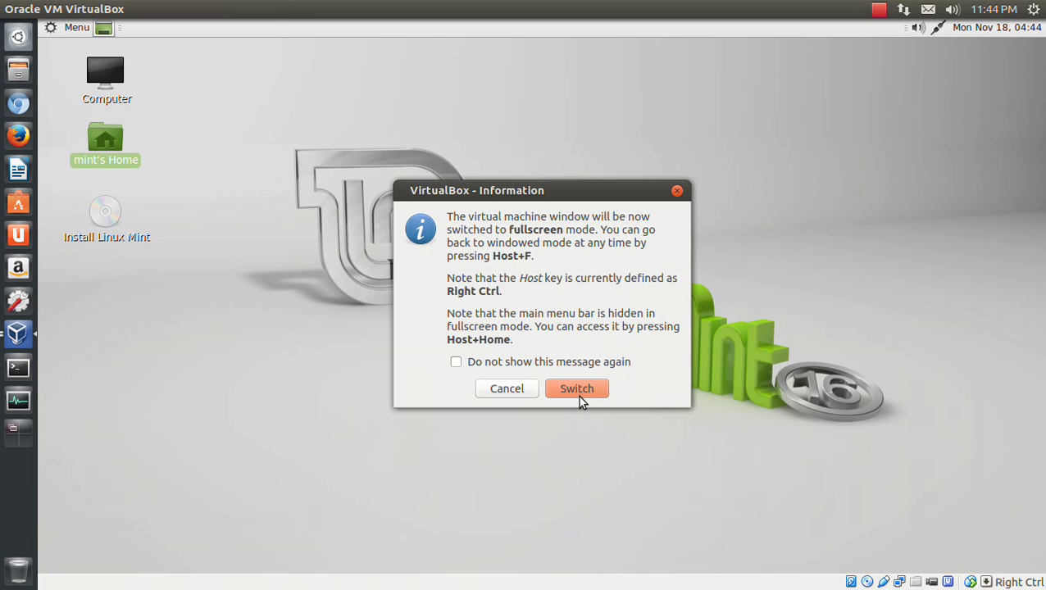
{"action": "left_click", "coordinate": [578, 392]}
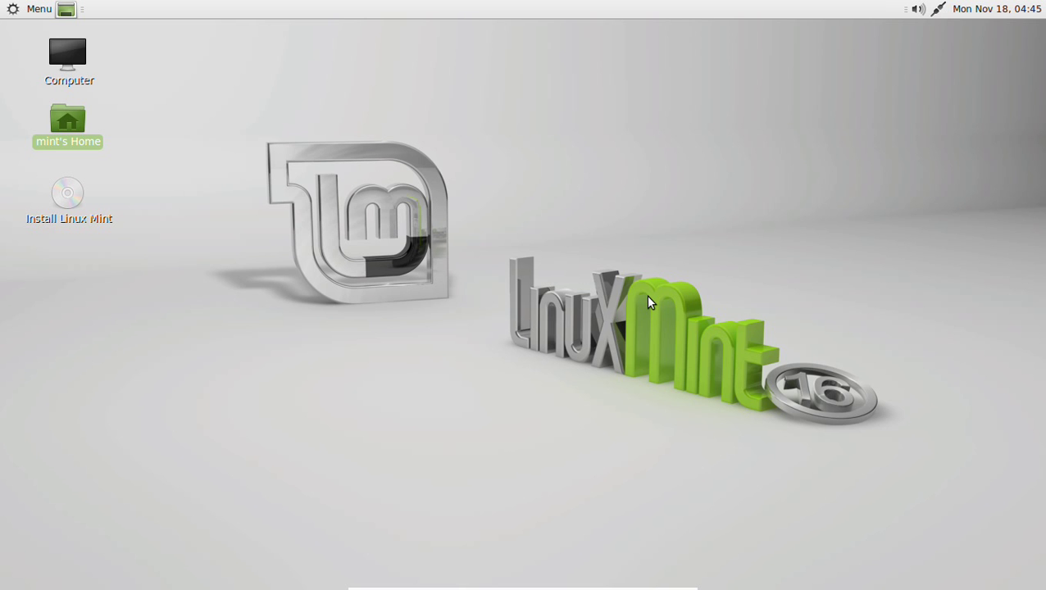
{"action": "right_click", "coordinate": [487, 145]}
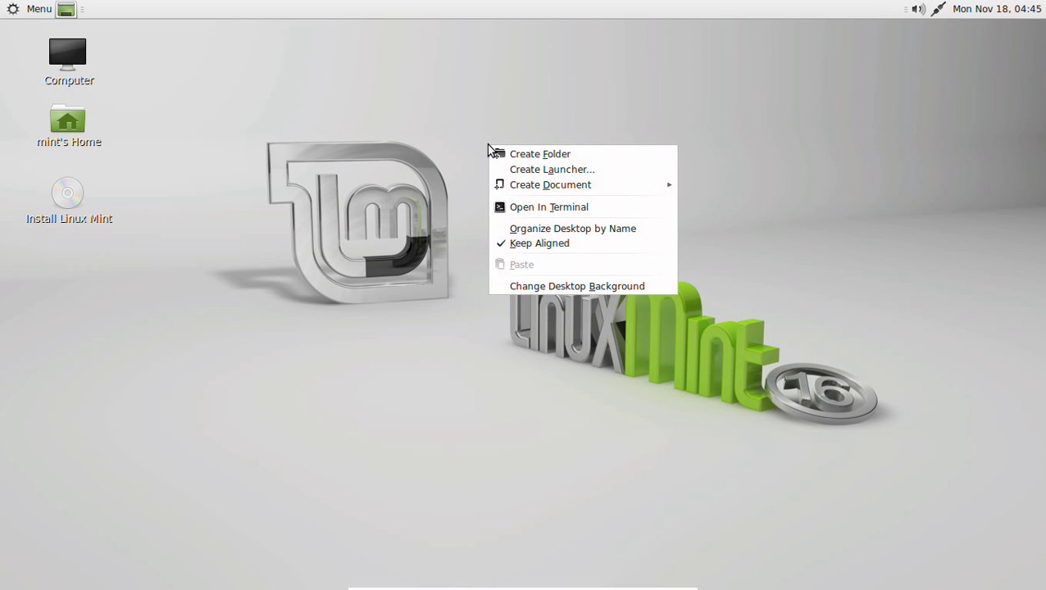
{"action": "left_click", "coordinate": [550, 286]}
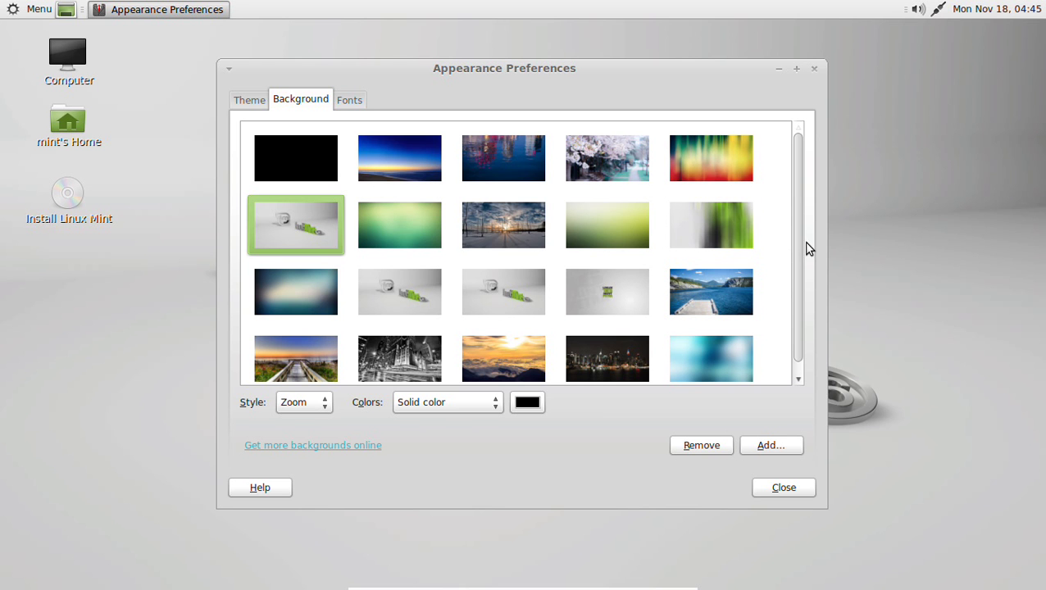
{"action": "mouse_move", "coordinate": [801, 254]}
{"action": "left_mouse_down"}
{"action": "mouse_move", "coordinate": [794, 345]}
{"action": "mouse_move", "coordinate": [796, 182]}
{"action": "left_mouse_up"}
{"action": "left_click", "coordinate": [249, 107]}
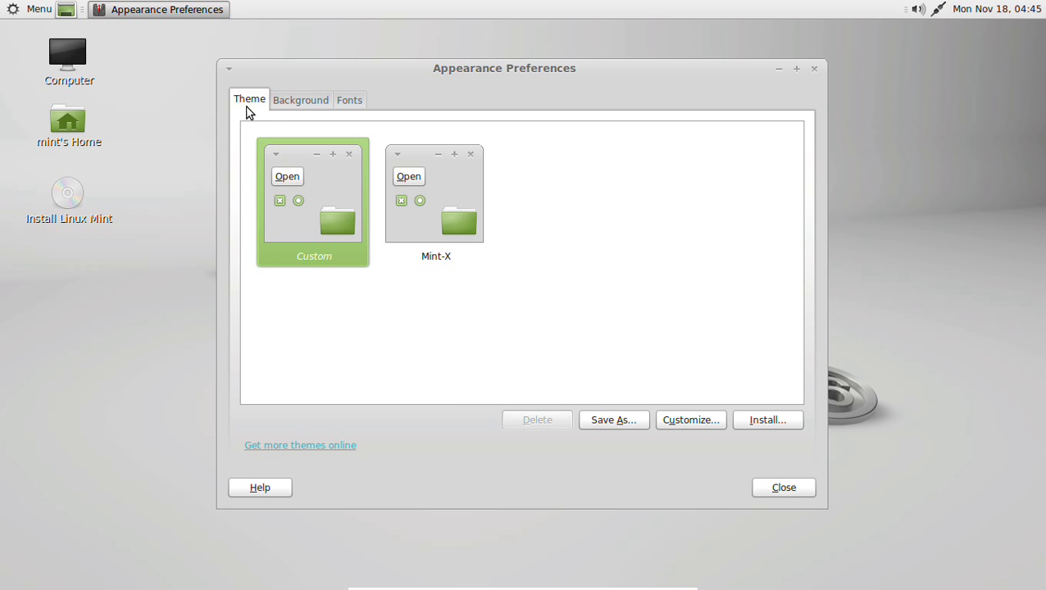
{"action": "left_click", "coordinate": [350, 107]}
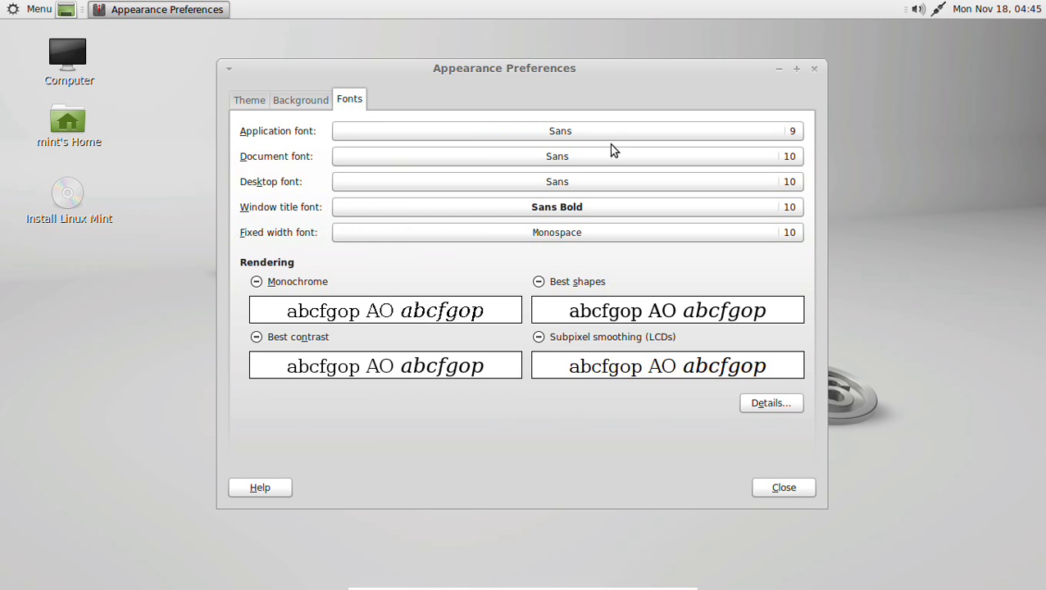
{"action": "left_click", "coordinate": [793, 492]}
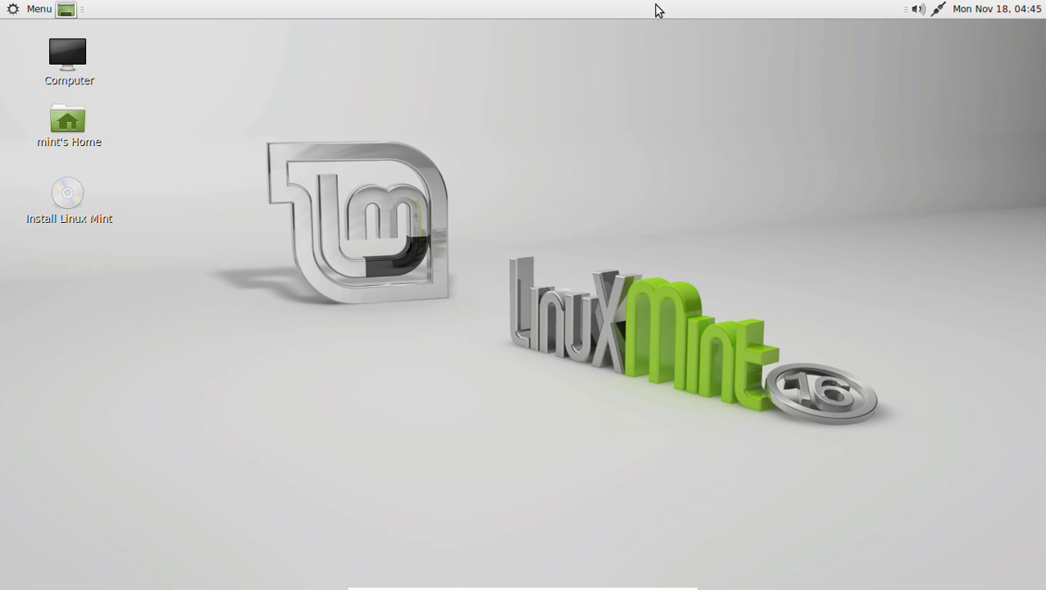
{"action": "right_click", "coordinate": [657, 6]}
{"action": "left_click", "coordinate": [674, 33]}
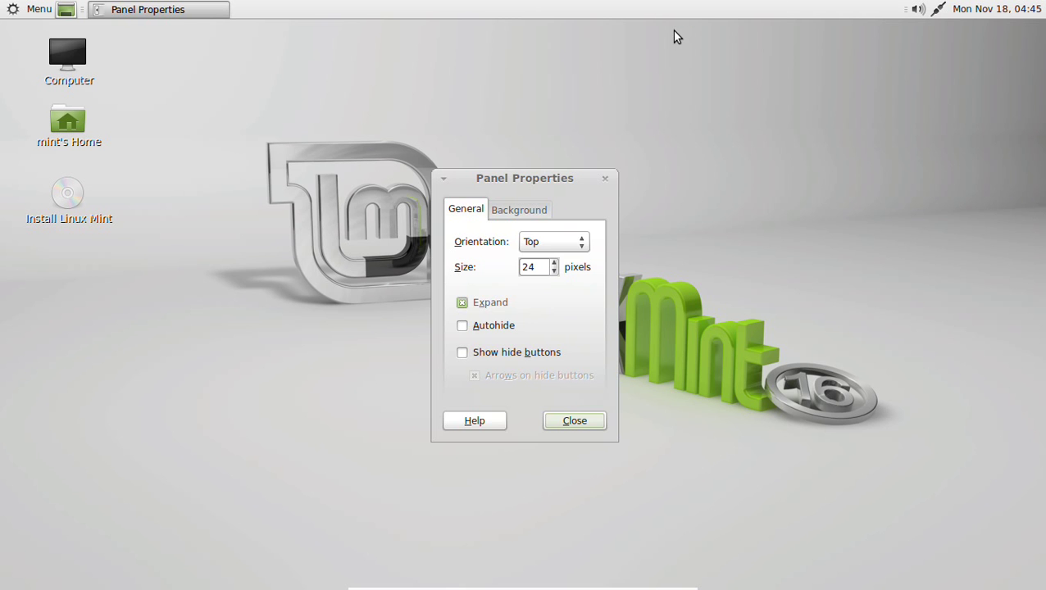
{"action": "left_click", "coordinate": [584, 241]}
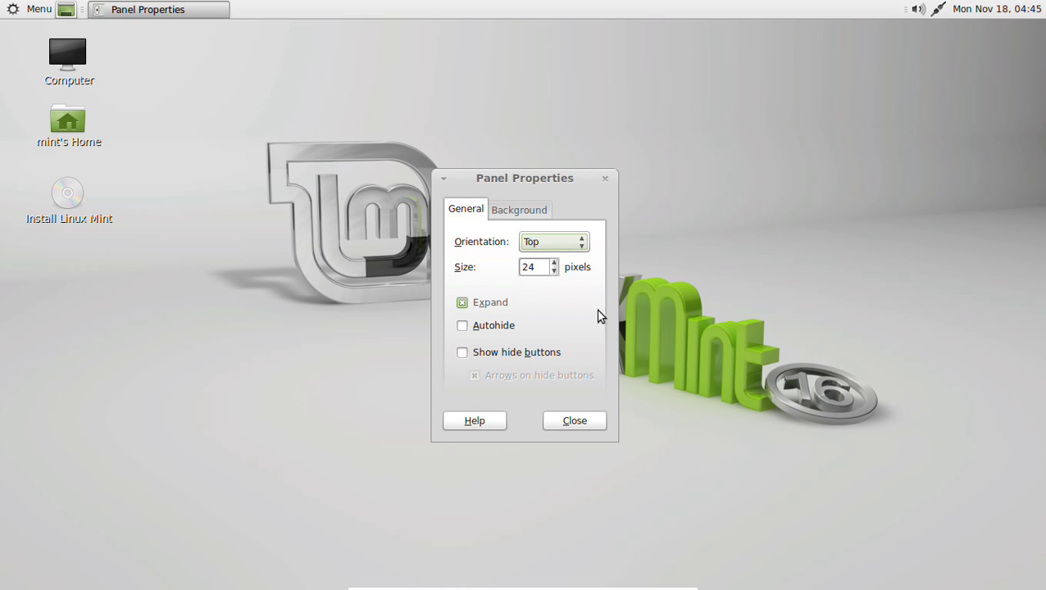
{"action": "left_click", "coordinate": [520, 213]}
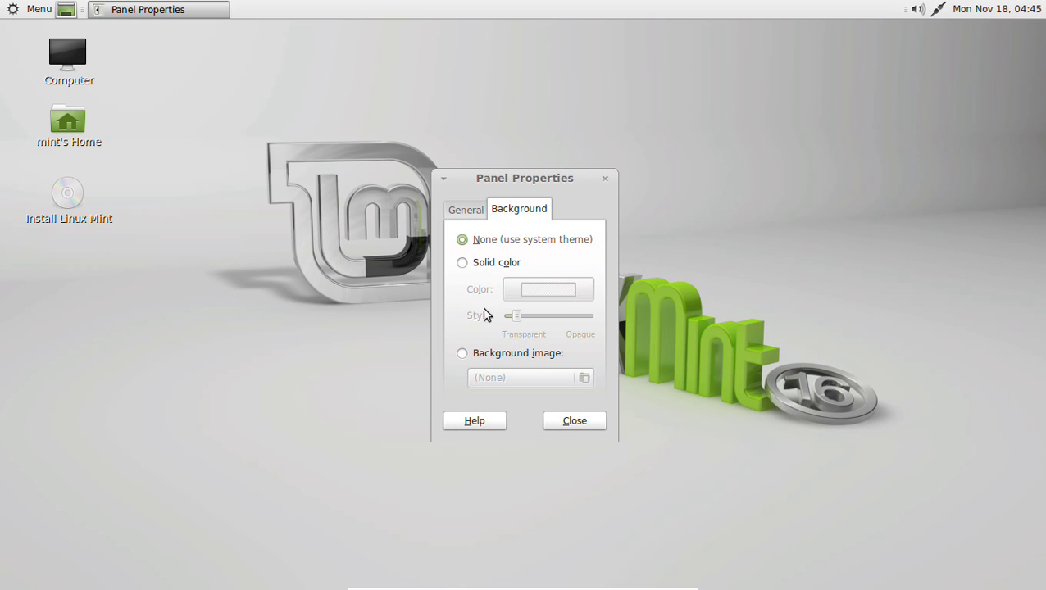
{"action": "left_click", "coordinate": [564, 422]}
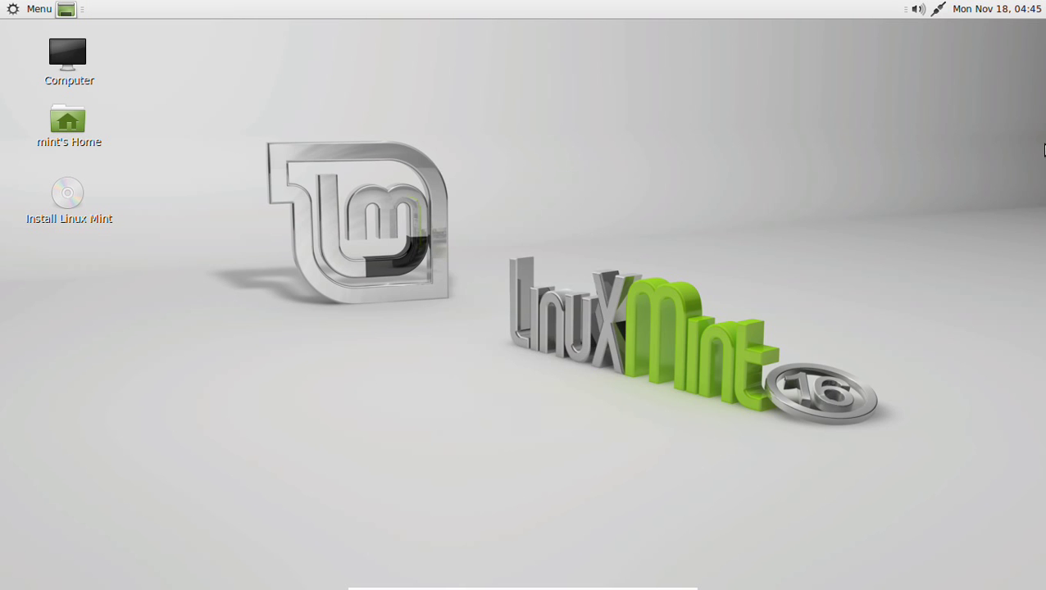
{"action": "left_click", "coordinate": [1033, 15]}
{"action": "left_click", "coordinate": [1033, 15]}
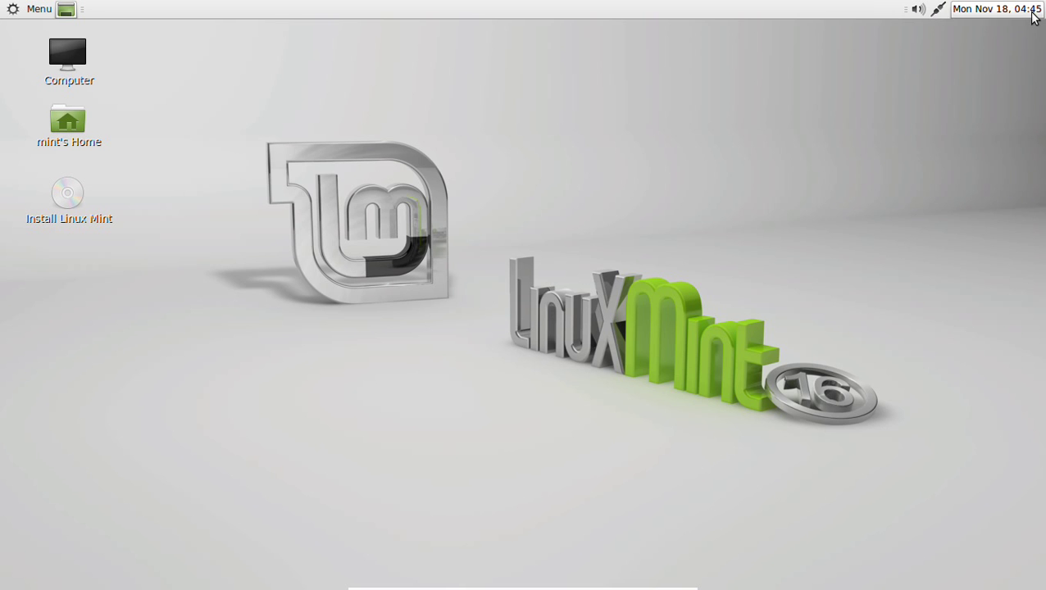
{"action": "left_click", "coordinate": [937, 10]}
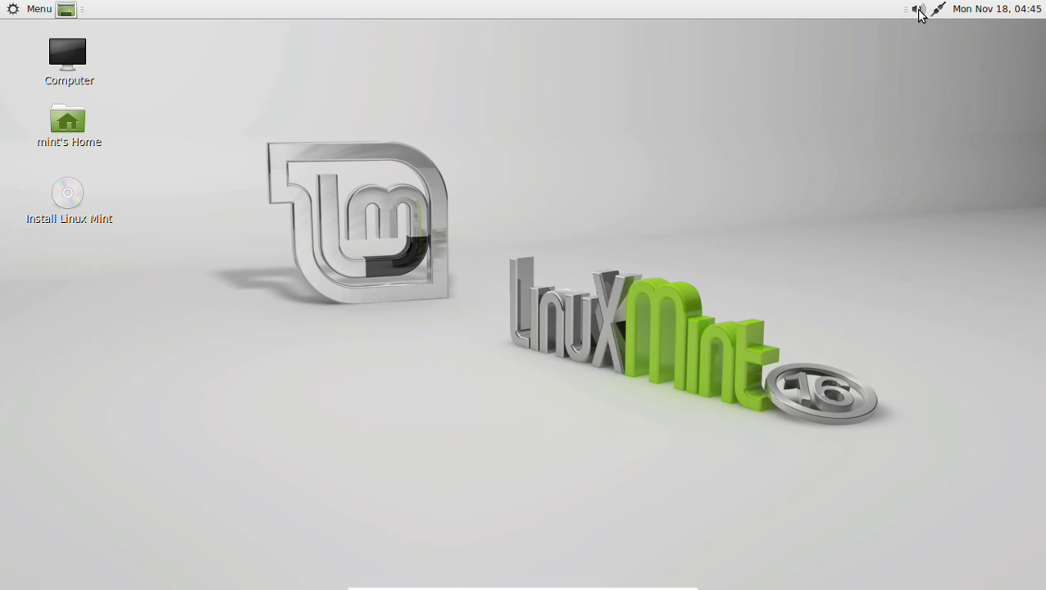
{"action": "left_click", "coordinate": [919, 10]}
{"action": "right_click", "coordinate": [919, 10]}
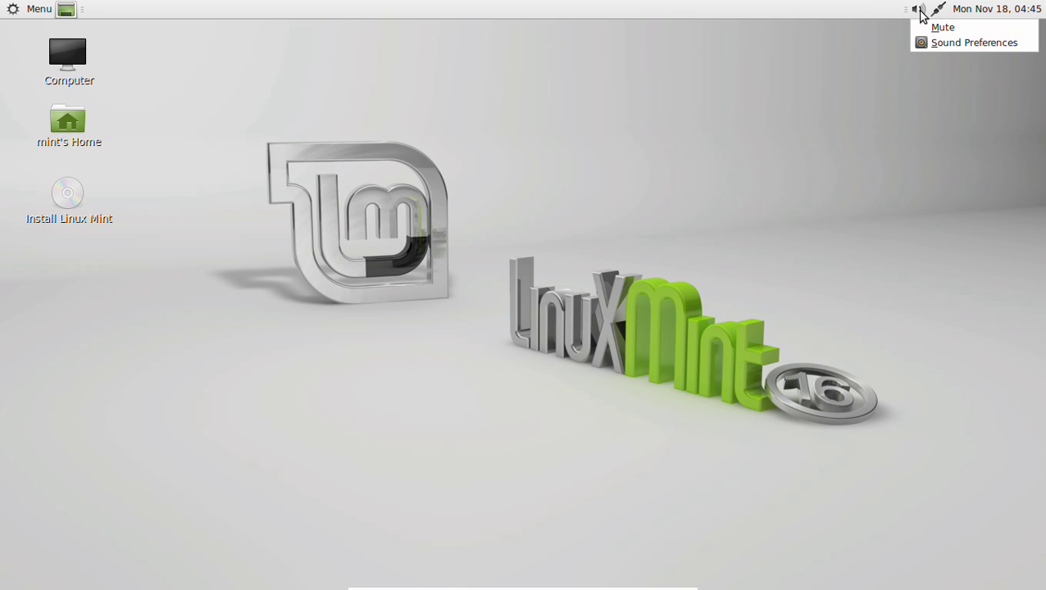
{"action": "left_click", "coordinate": [939, 42]}
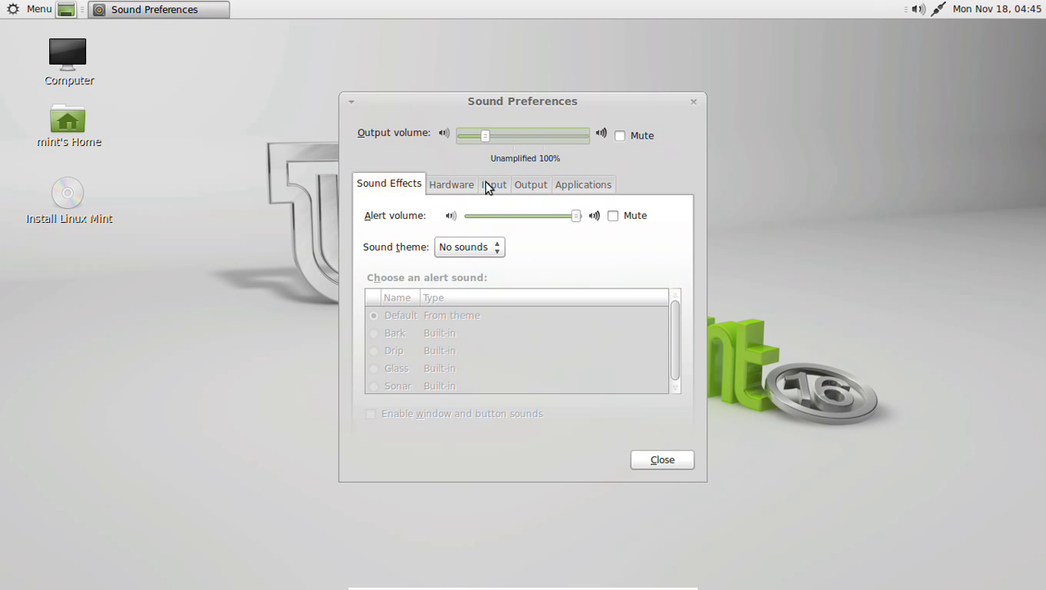
{"action": "left_click", "coordinate": [470, 185]}
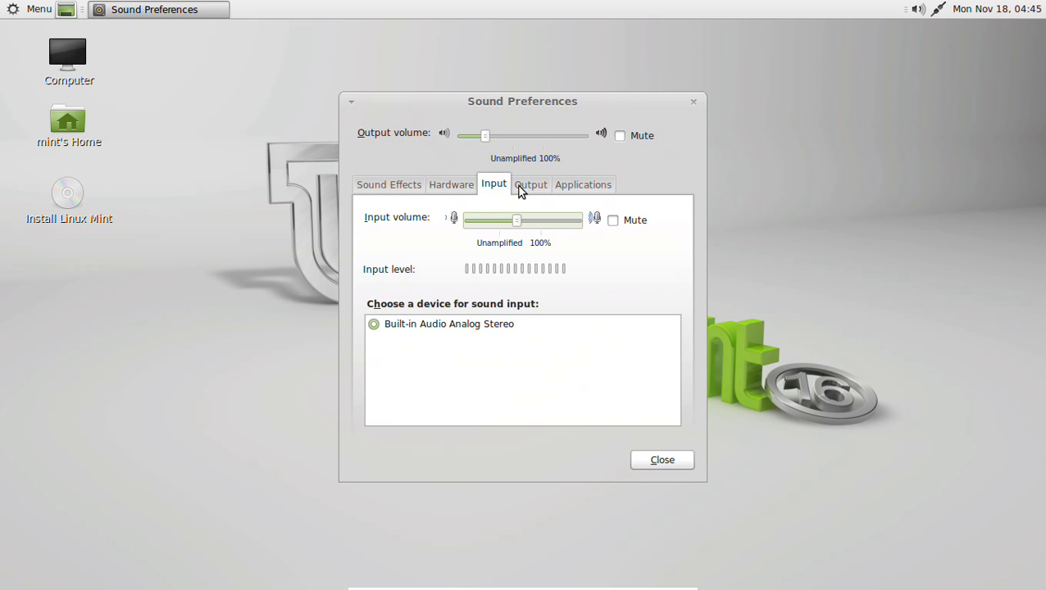
{"action": "left_click", "coordinate": [533, 185]}
{"action": "left_click", "coordinate": [567, 186]}
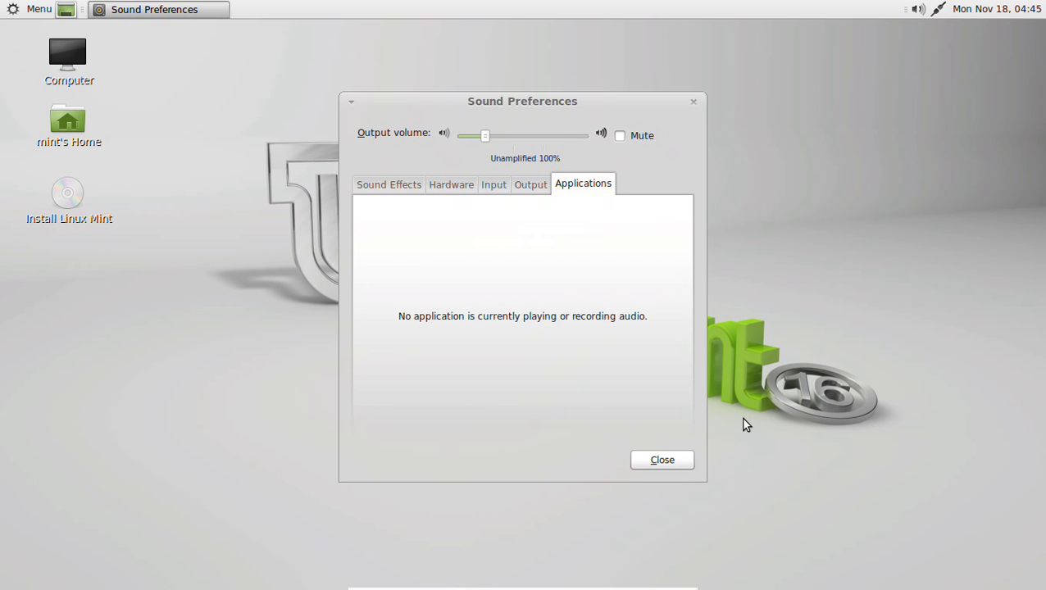
{"action": "left_click", "coordinate": [682, 460]}
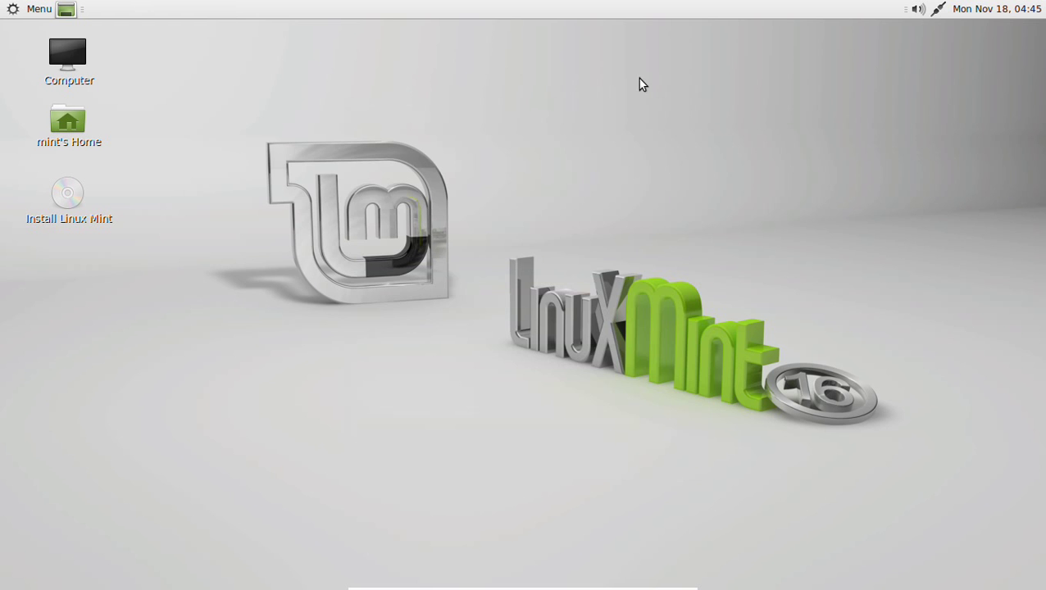
- Add the Trash applet to the top panel through Add to Panel
{"action": "right_click", "coordinate": [632, 12]}
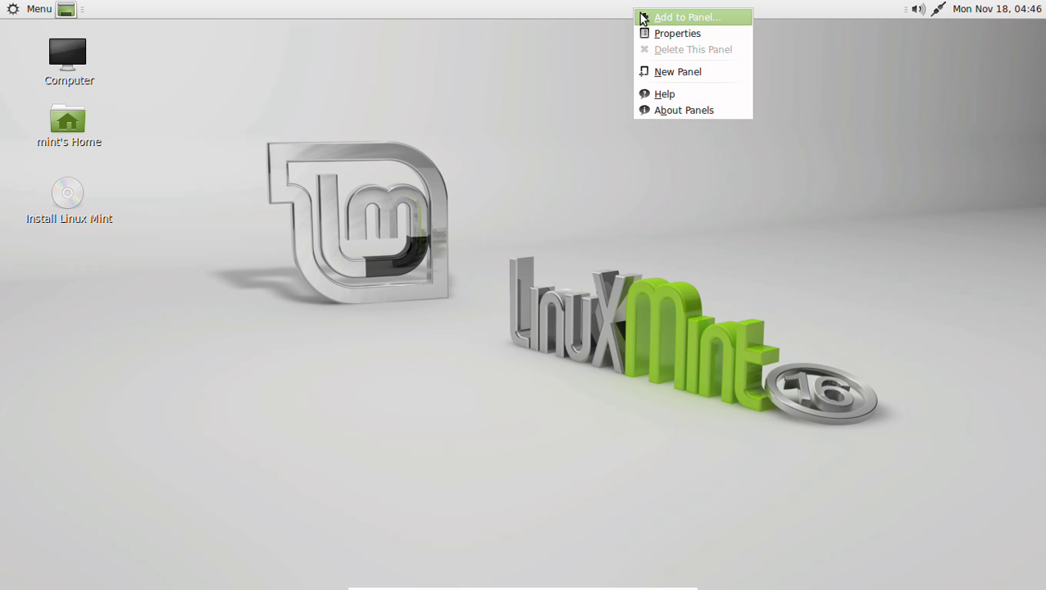
{"action": "left_click", "coordinate": [644, 17]}
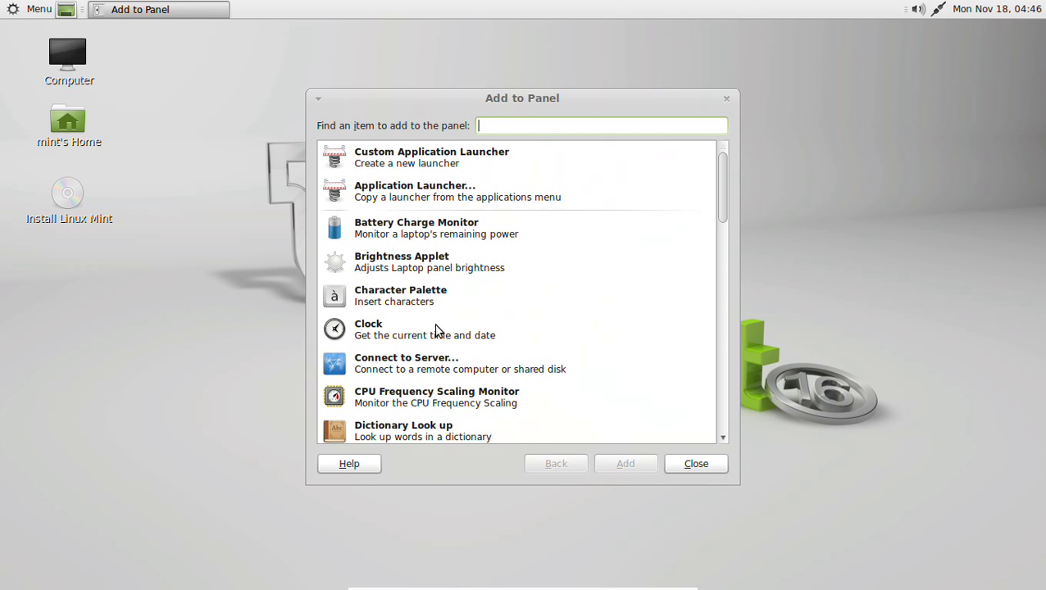
{"action": "scroll", "coordinate": [437, 329], "scroll_direction": "down", "scroll_amount": 5}
{"action": "scroll", "coordinate": [437, 330], "scroll_direction": "down", "scroll_amount": 3}
{"action": "scroll", "coordinate": [437, 330], "scroll_direction": "down", "scroll_amount": 3}
{"action": "scroll", "coordinate": [436, 330], "scroll_direction": "down", "scroll_amount": 3}
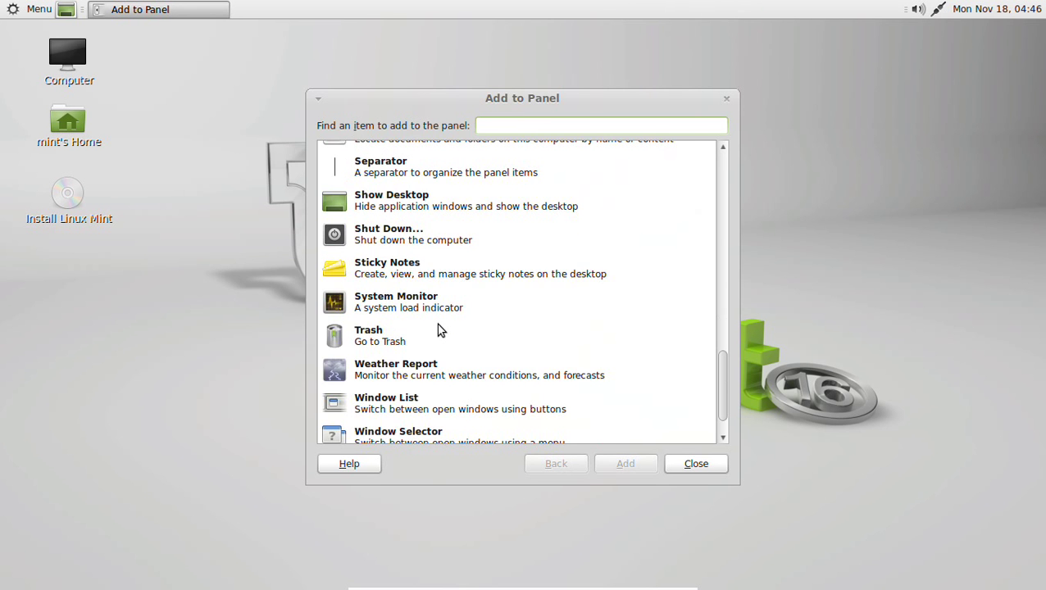
{"action": "scroll", "coordinate": [437, 330], "scroll_direction": "down", "scroll_amount": 1}
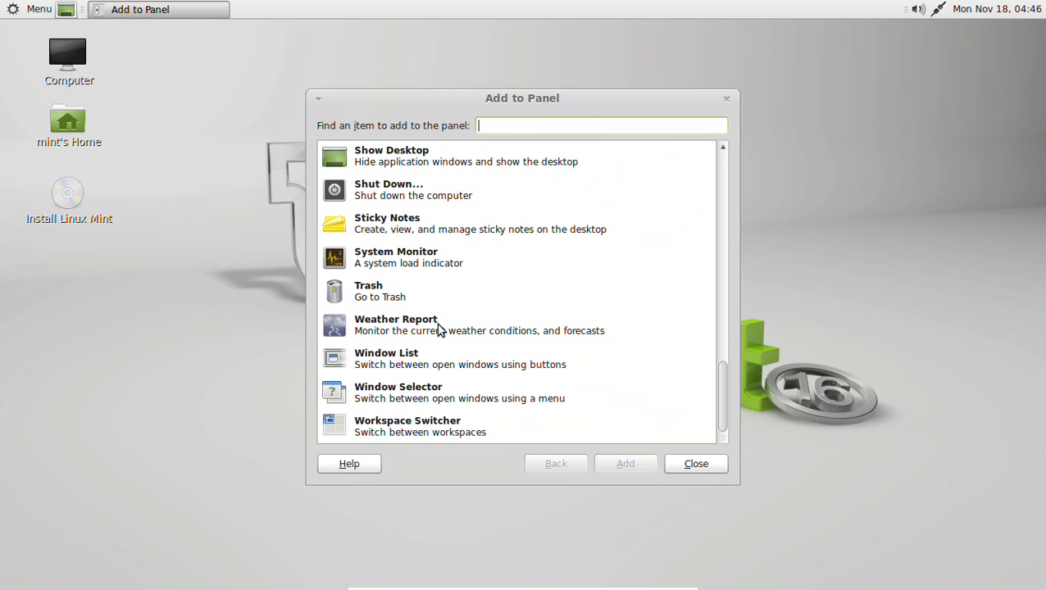
{"action": "left_click", "coordinate": [389, 295]}
{"action": "left_click", "coordinate": [644, 465]}
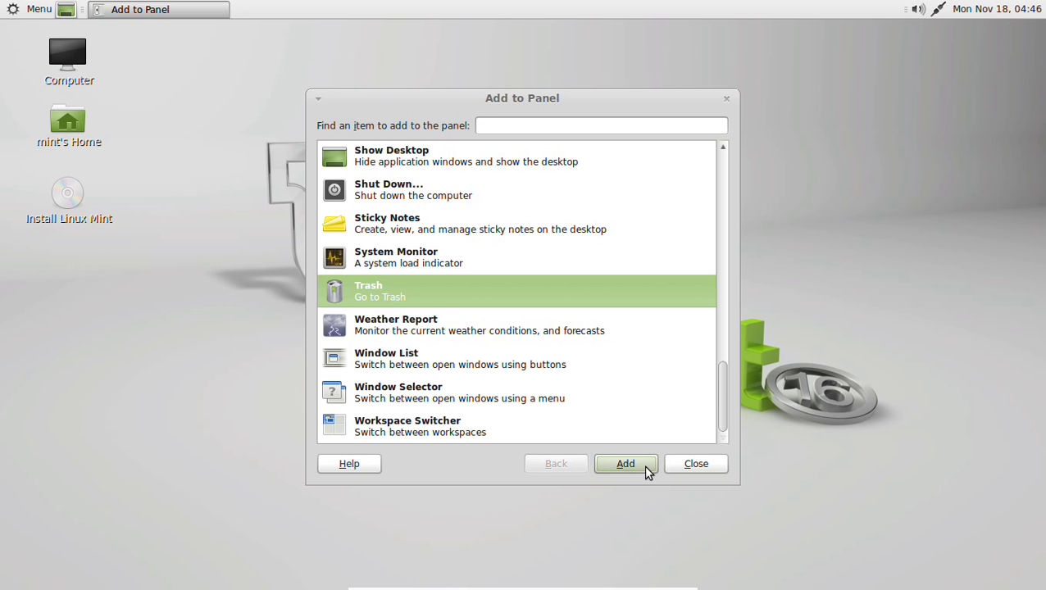
{"action": "left_click", "coordinate": [693, 464]}
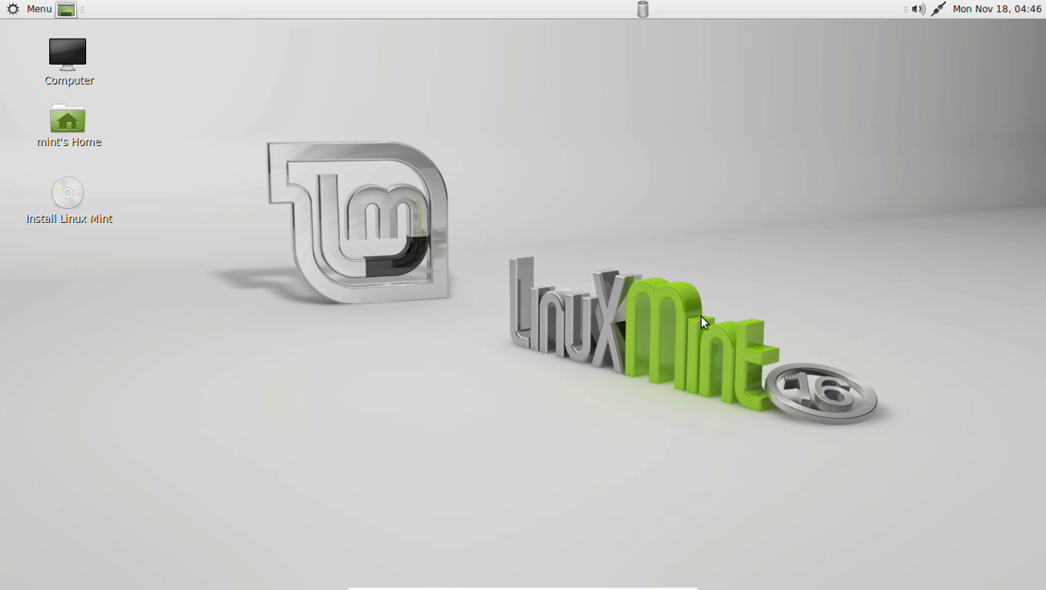
- Move the Trash applet toward the right end of the panel
{"action": "right_click", "coordinate": [644, 14]}
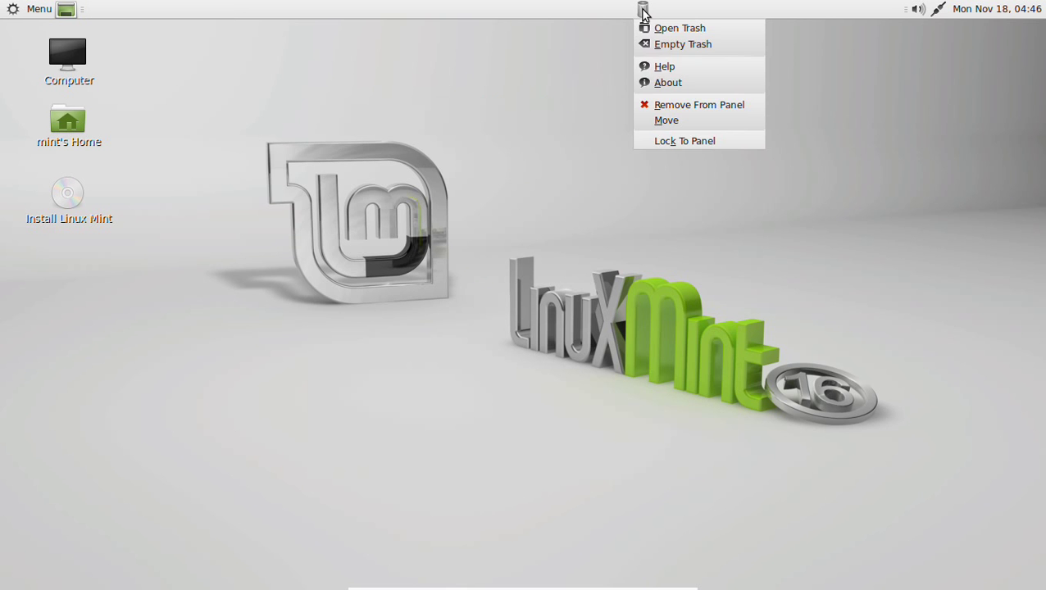
{"action": "left_click", "coordinate": [671, 123]}
{"action": "left_click", "coordinate": [832, 16]}
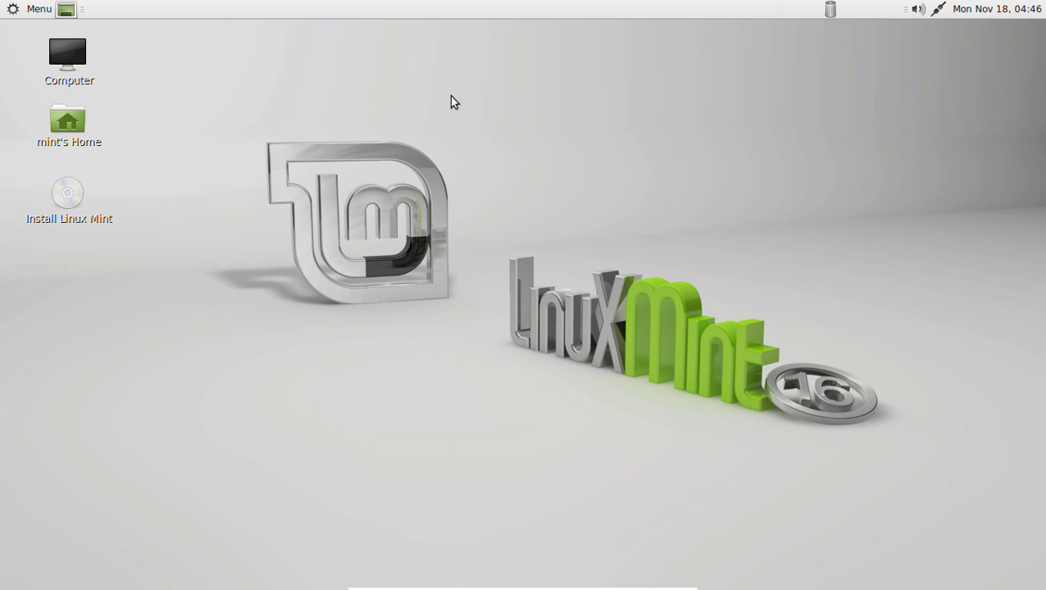
- Open the main menu and toggle between Favorites and the full applications list
{"action": "left_click", "coordinate": [12, 9]}
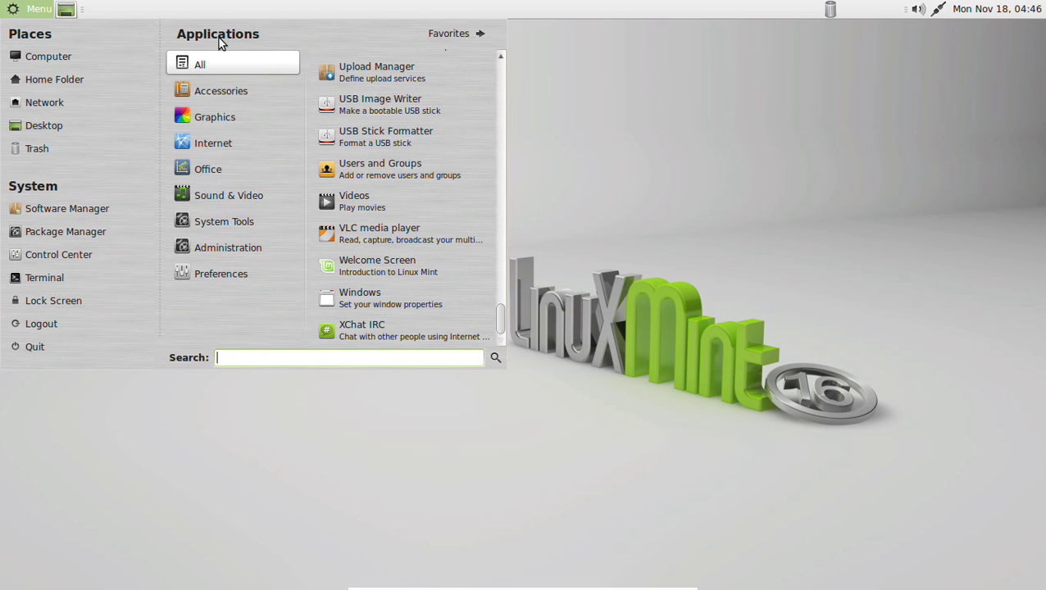
{"action": "left_click", "coordinate": [402, 36]}
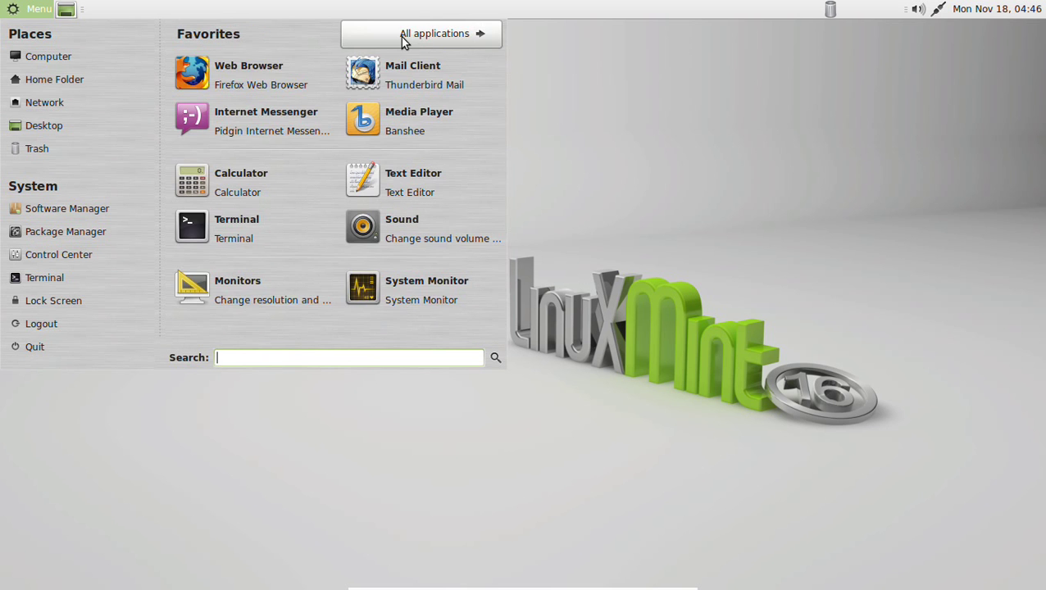
{"action": "left_click", "coordinate": [401, 37]}
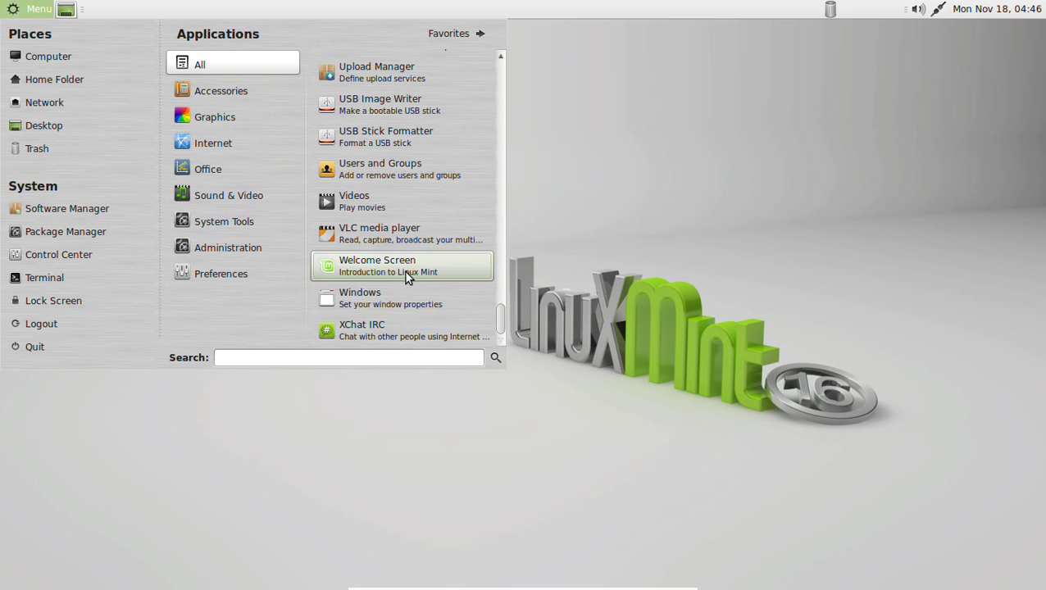
- Search the applications for 'music', clear it, then search for 'ban'
{"action": "left_click", "coordinate": [380, 354]}
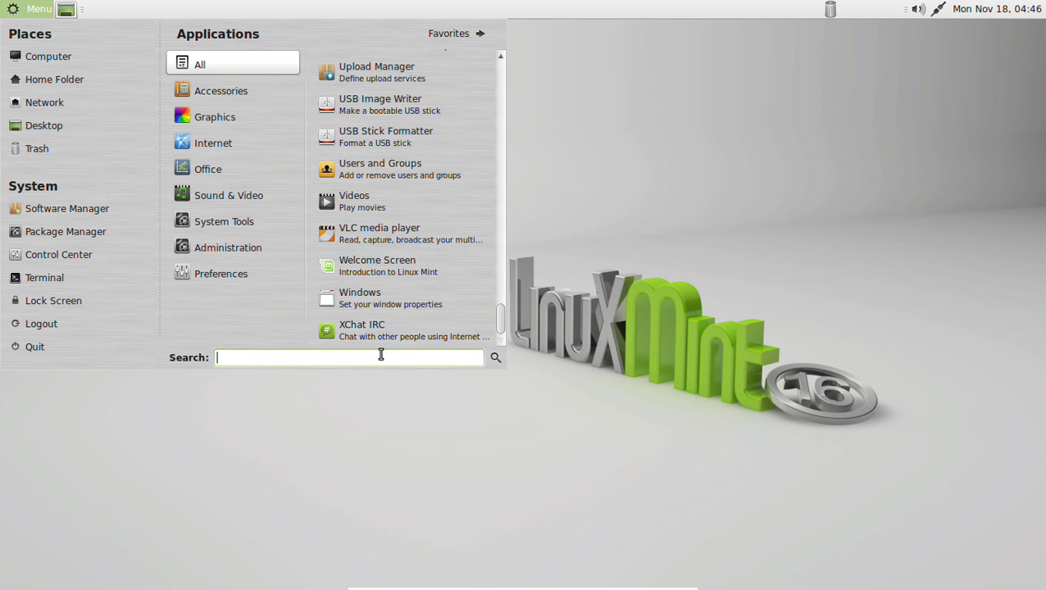
{"action": "type", "text": "music"}
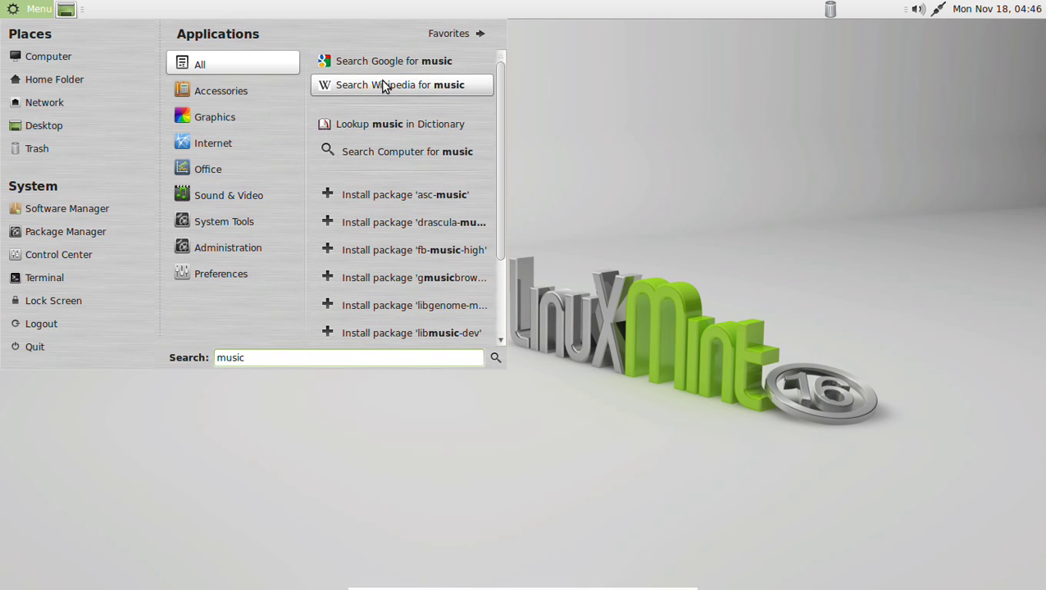
{"action": "mouse_move", "coordinate": [497, 203]}
{"action": "left_mouse_down"}
{"action": "mouse_move", "coordinate": [495, 244]}
{"action": "mouse_move", "coordinate": [490, 160]}
{"action": "left_mouse_up"}
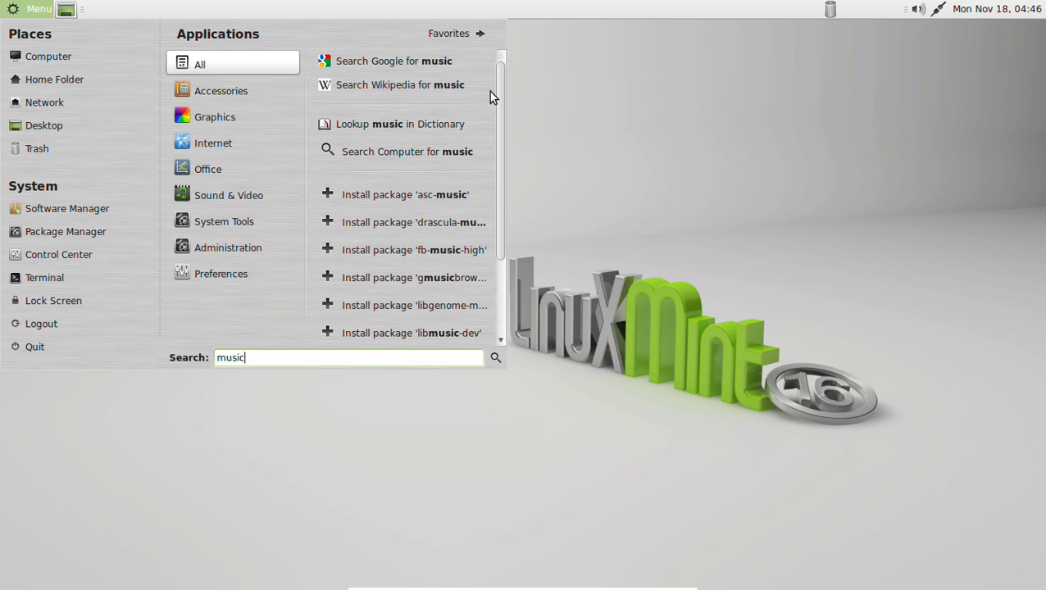
{"action": "key", "text": "BackSpace"}
{"action": "key", "text": "BackSpace"}
{"action": "key", "text": "BackSpace"}
{"action": "key", "text": "BackSpace"}
{"action": "key", "text": "BackSpace"}
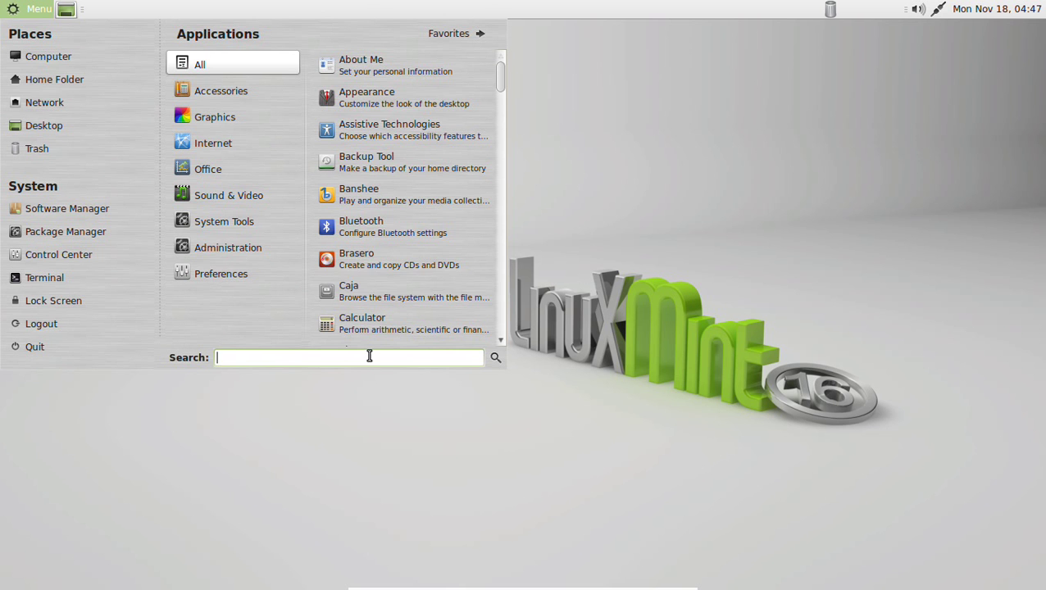
{"action": "type", "text": "ban"}
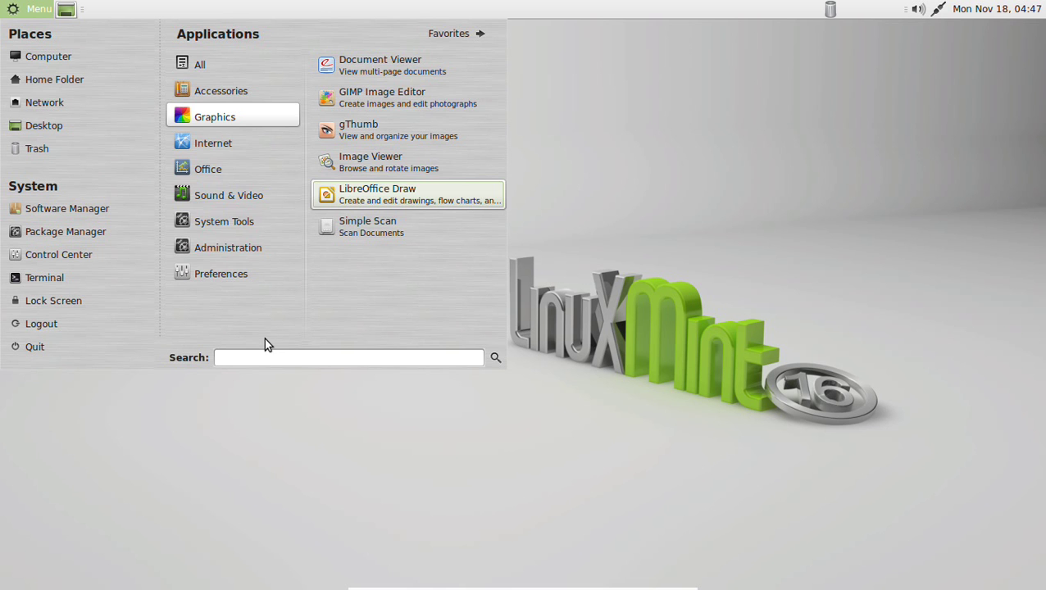
- Launch System Monitor from Favorites, view its Resources graphs, then close it
{"action": "left_click", "coordinate": [469, 41]}
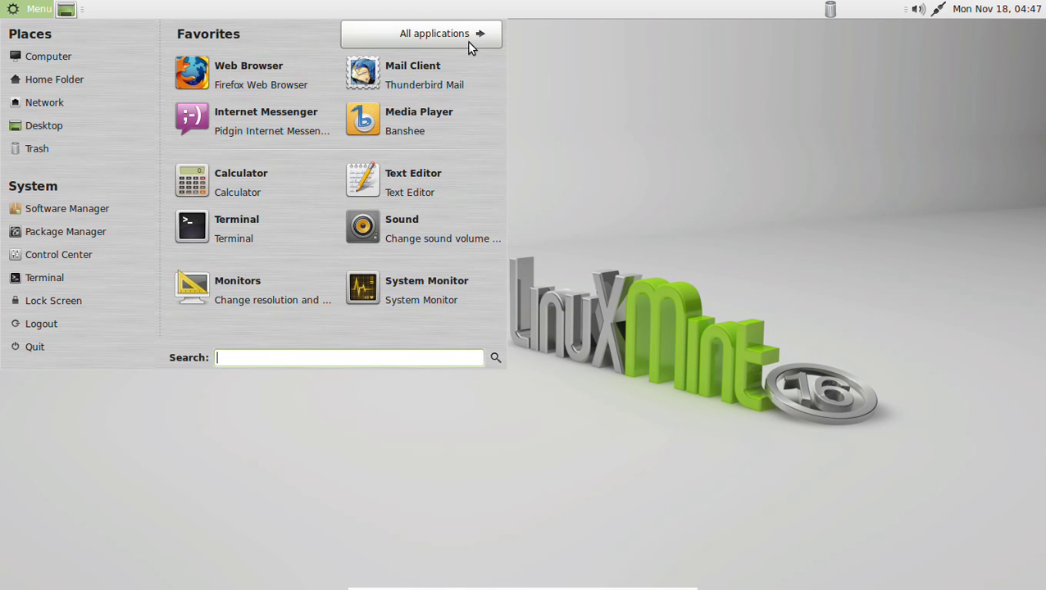
{"action": "left_click", "coordinate": [414, 283]}
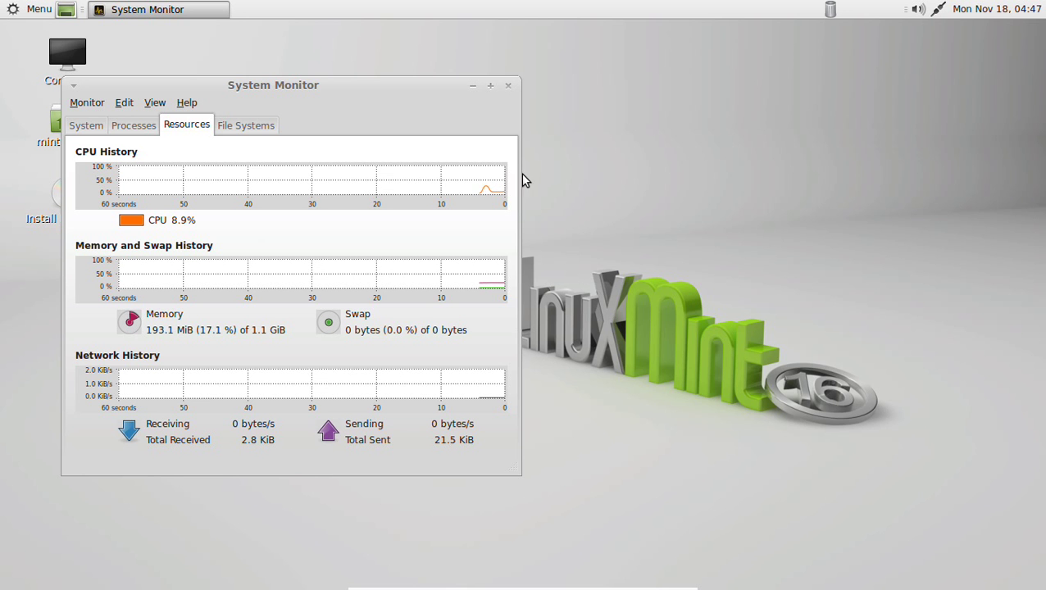
{"action": "left_click", "coordinate": [509, 86]}
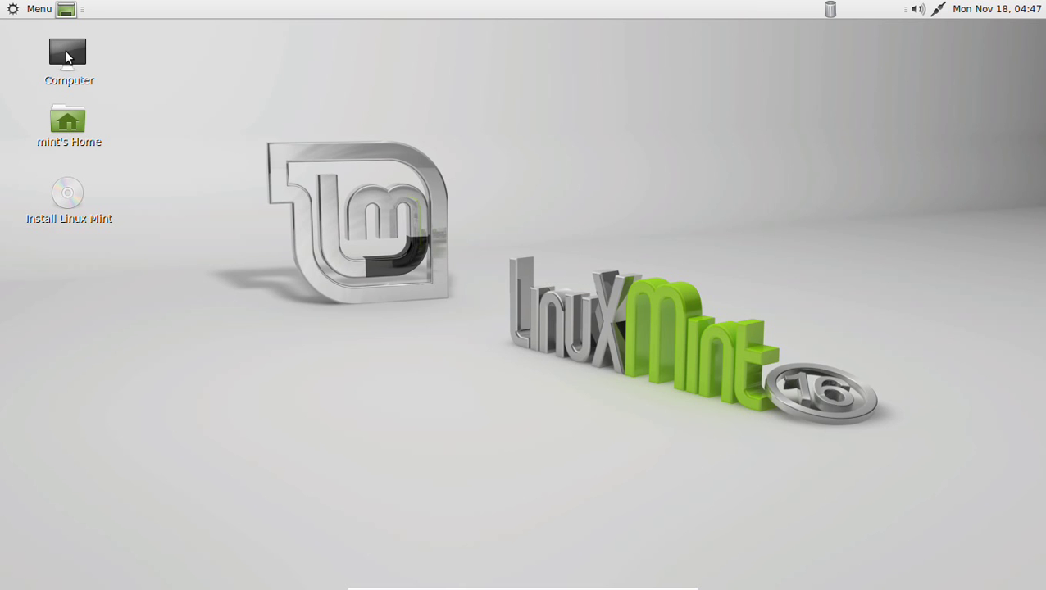
- Open the Home folder in Caja and view then dismiss Help > About
{"action": "double_click", "coordinate": [68, 120]}
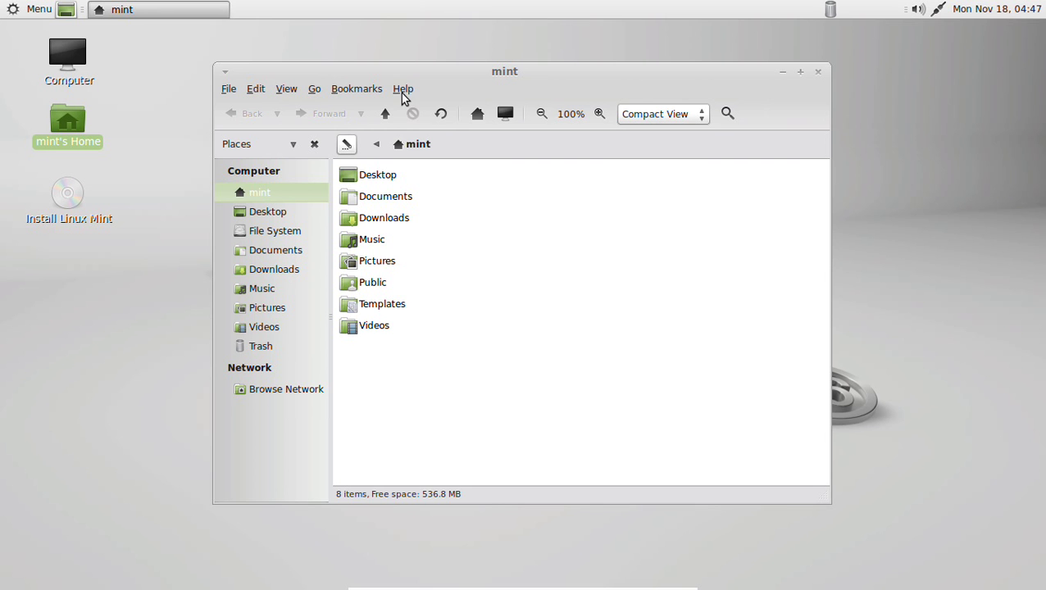
{"action": "left_click", "coordinate": [401, 92]}
{"action": "left_click", "coordinate": [423, 121]}
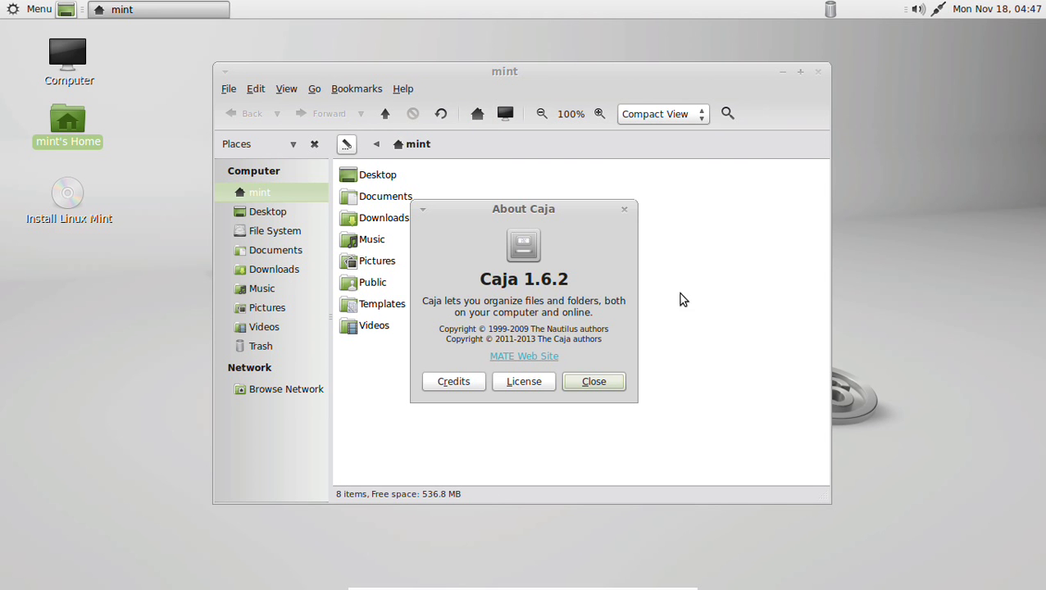
{"action": "left_click", "coordinate": [601, 382]}
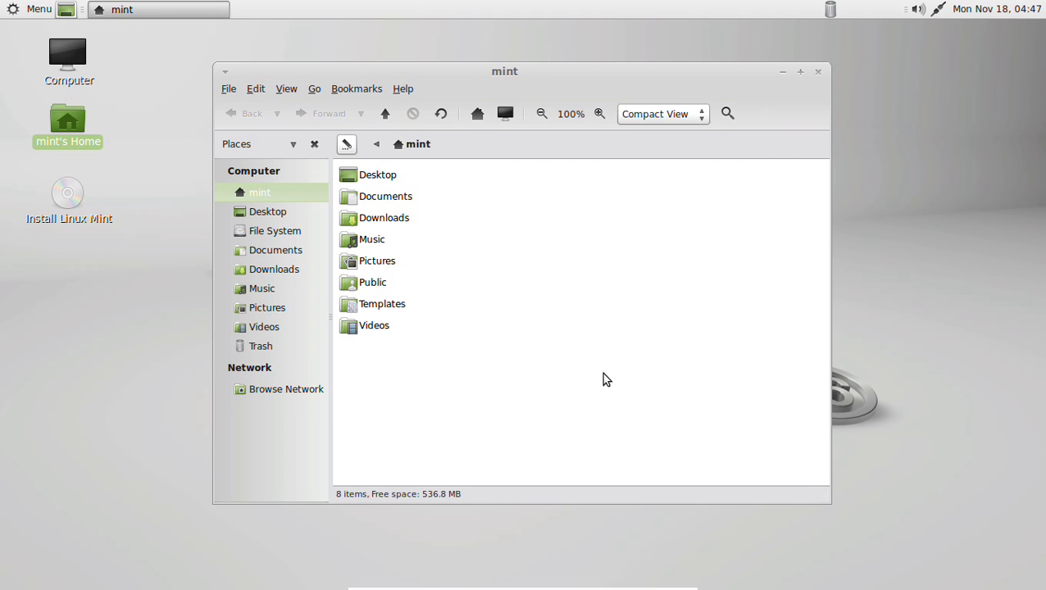
- Browse the Desktop, File System and Downloads places from the sidebar
{"action": "left_click", "coordinate": [270, 213]}
{"action": "left_click", "coordinate": [275, 231]}
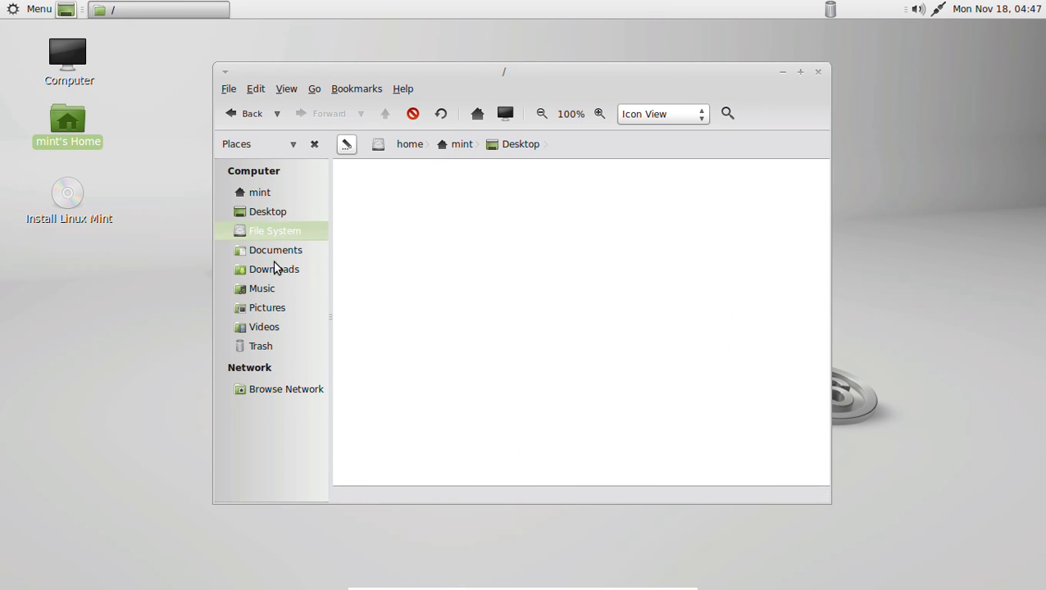
{"action": "left_click", "coordinate": [276, 268]}
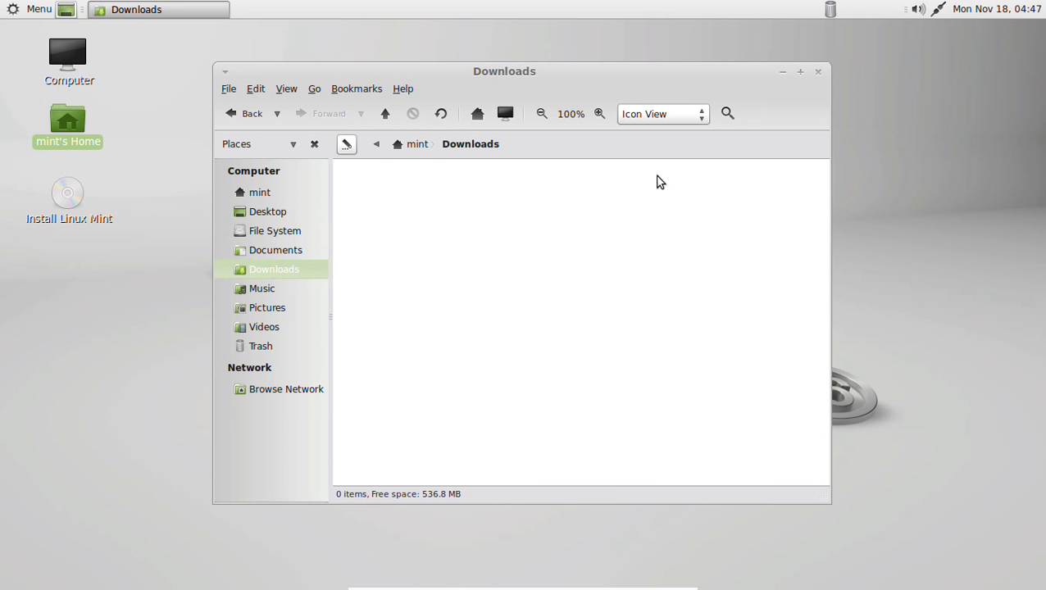
{"action": "left_click", "coordinate": [664, 114]}
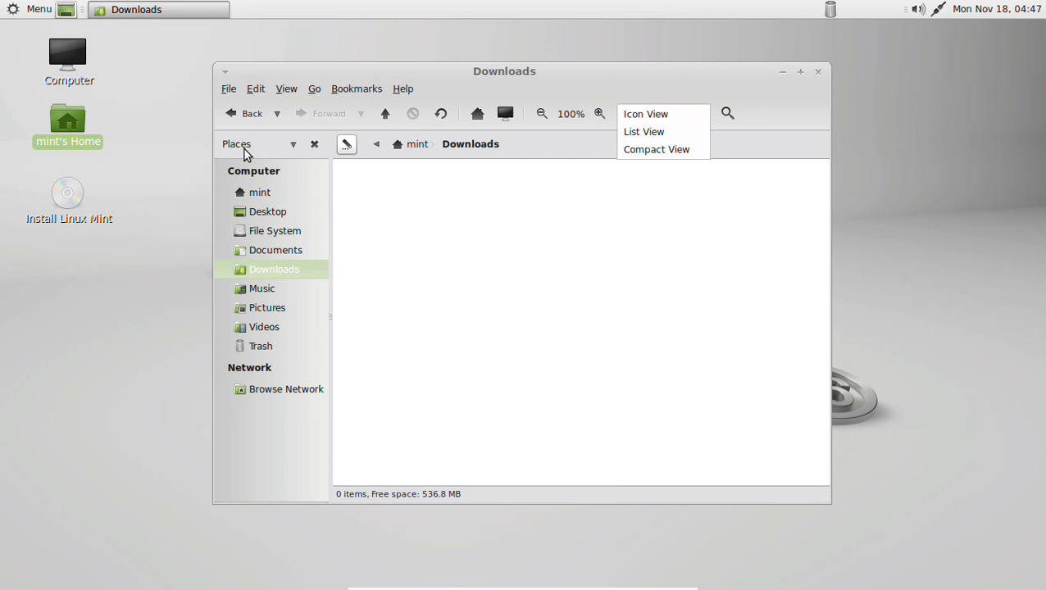
{"action": "left_click", "coordinate": [277, 214]}
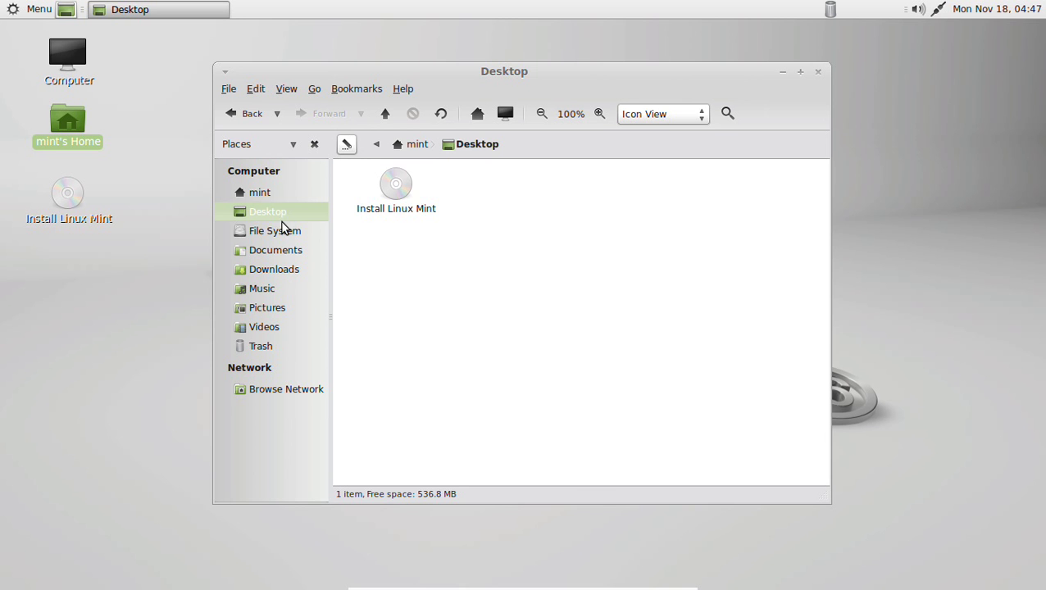
{"action": "left_click", "coordinate": [277, 236]}
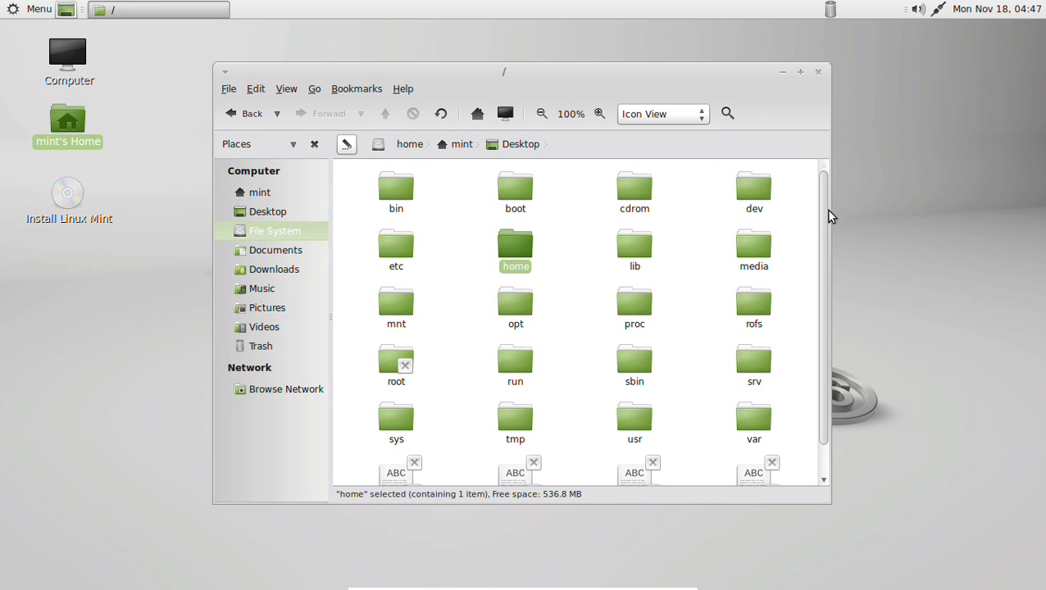
- Show the root folders in List view, then switch to Compact View
{"action": "left_click", "coordinate": [668, 119]}
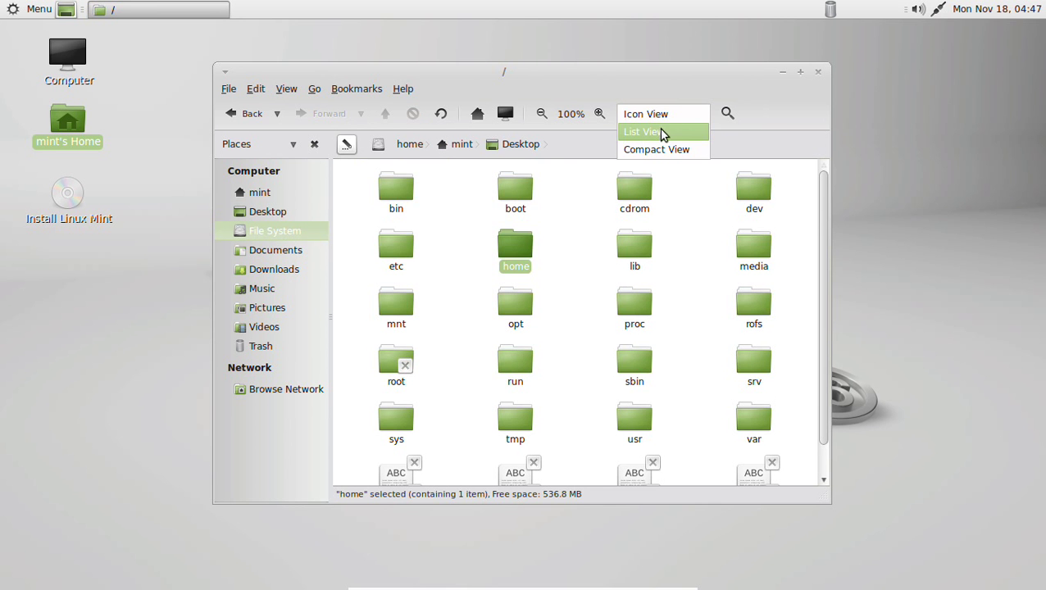
{"action": "left_click", "coordinate": [666, 132]}
{"action": "left_click", "coordinate": [666, 117]}
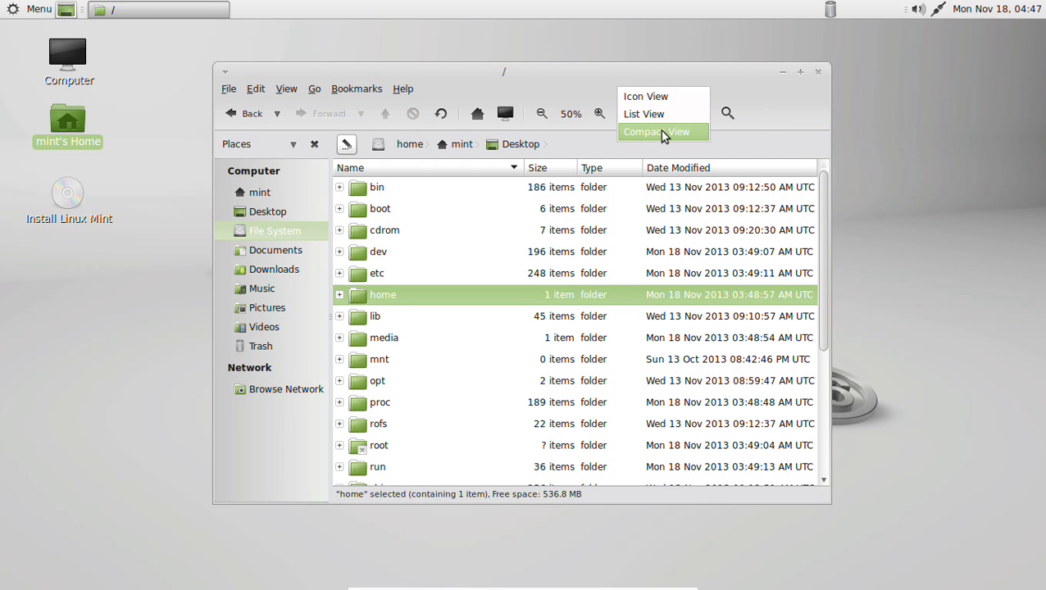
{"action": "left_click", "coordinate": [661, 131]}
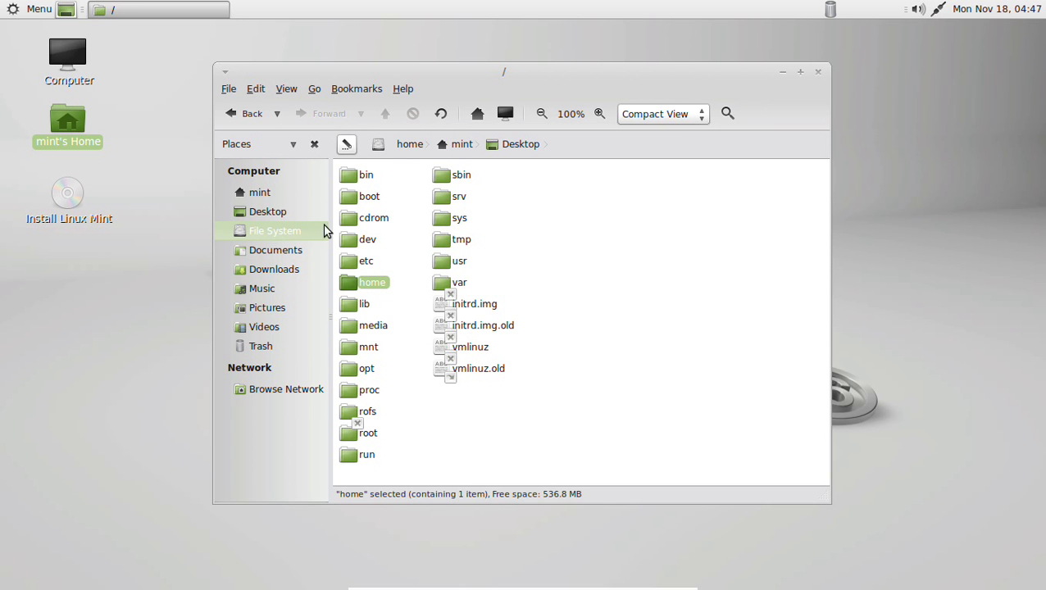
- Return to the Home folder, close Caja, and open the main menu
{"action": "left_click", "coordinate": [262, 199]}
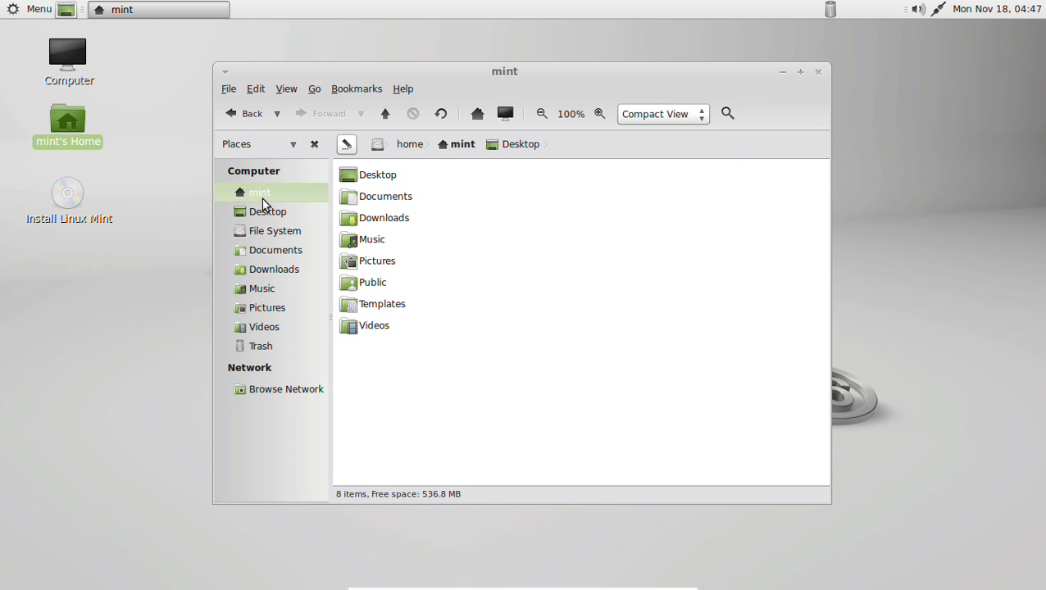
{"action": "left_click", "coordinate": [816, 73]}
{"action": "left_click", "coordinate": [17, 4]}
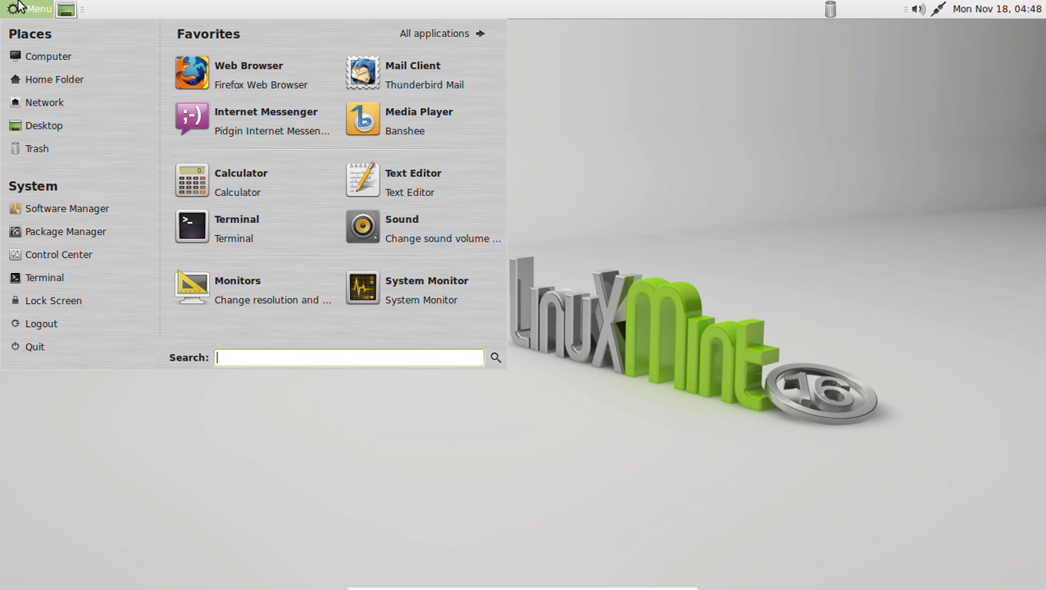
- Close the main menu, reopen it, then close it again
{"action": "left_click", "coordinate": [18, 7]}
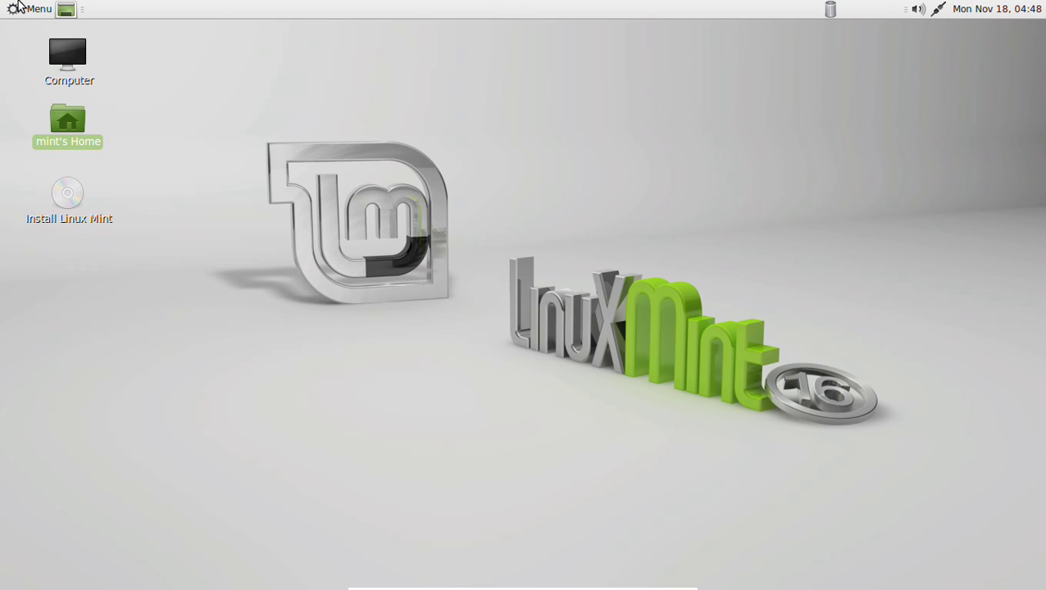
{"action": "left_click", "coordinate": [18, 6]}
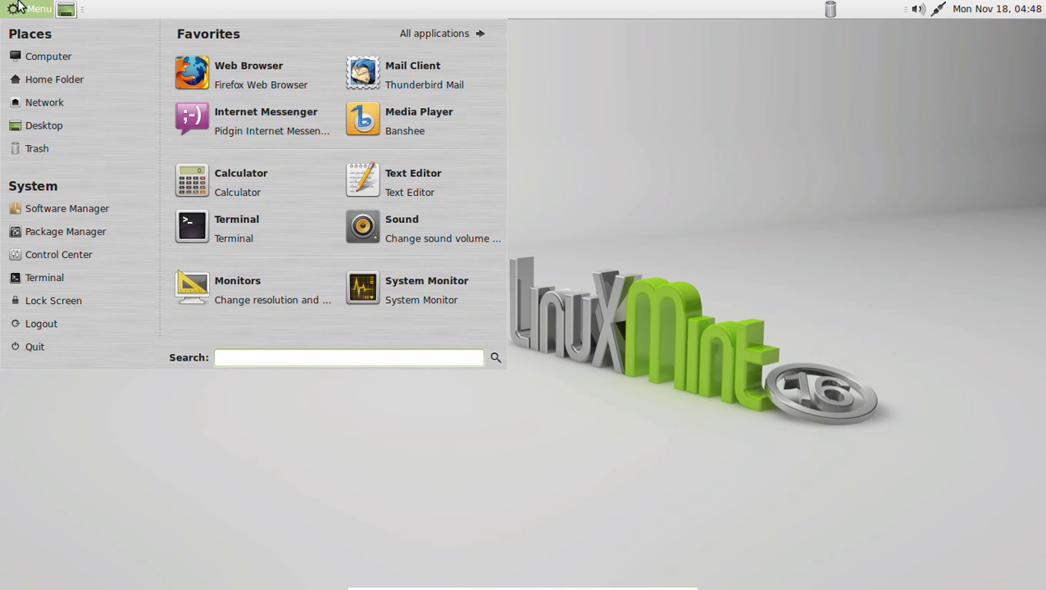
{"action": "left_click", "coordinate": [18, 6]}
{"action": "right_click", "coordinate": [321, 139]}
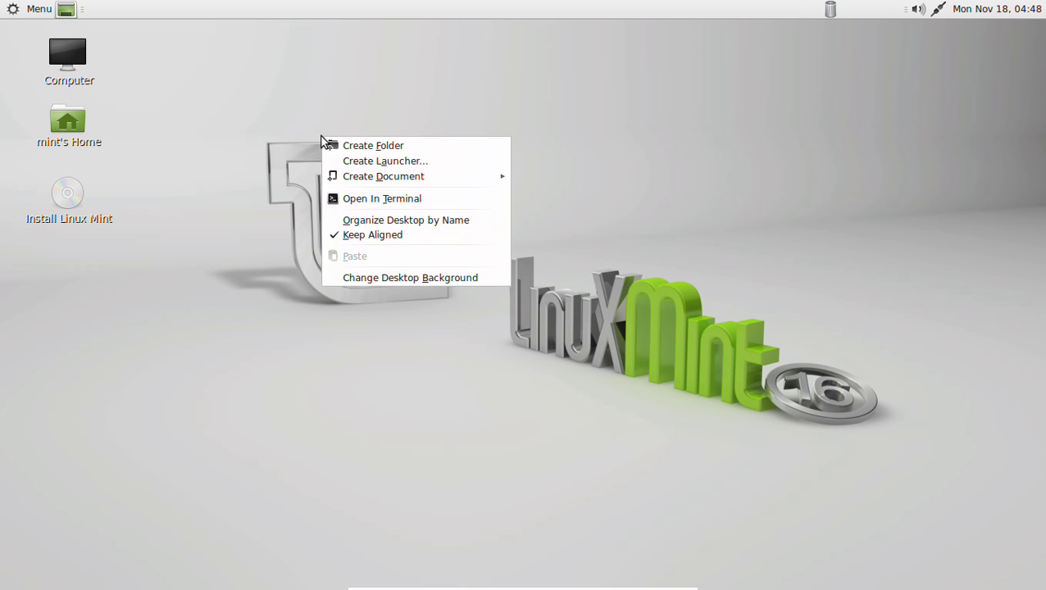
{"action": "left_click", "coordinate": [446, 84]}
{"action": "right_click", "coordinate": [446, 84]}
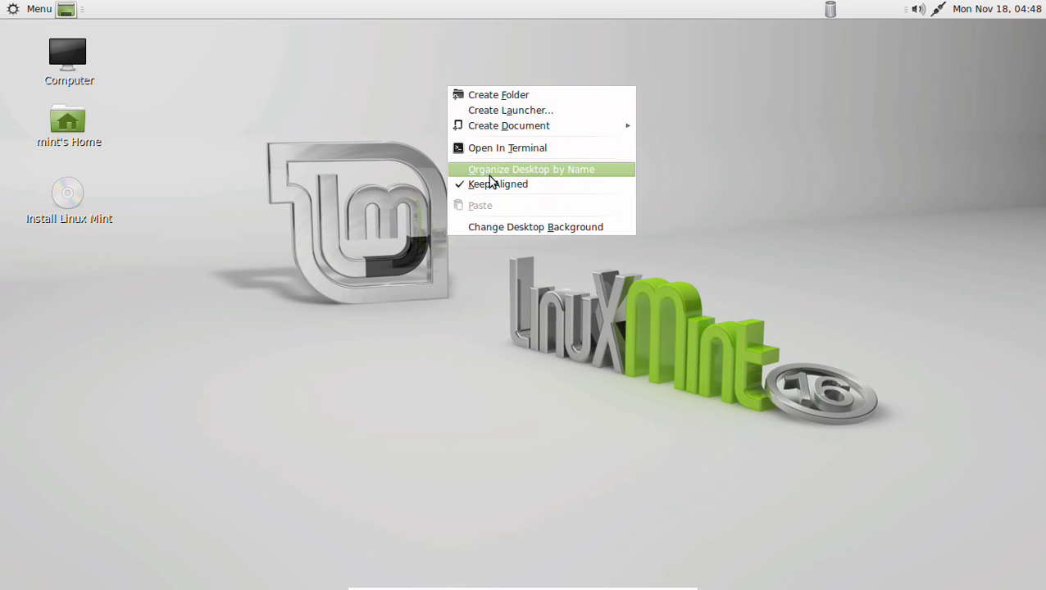
{"action": "left_click", "coordinate": [501, 227]}
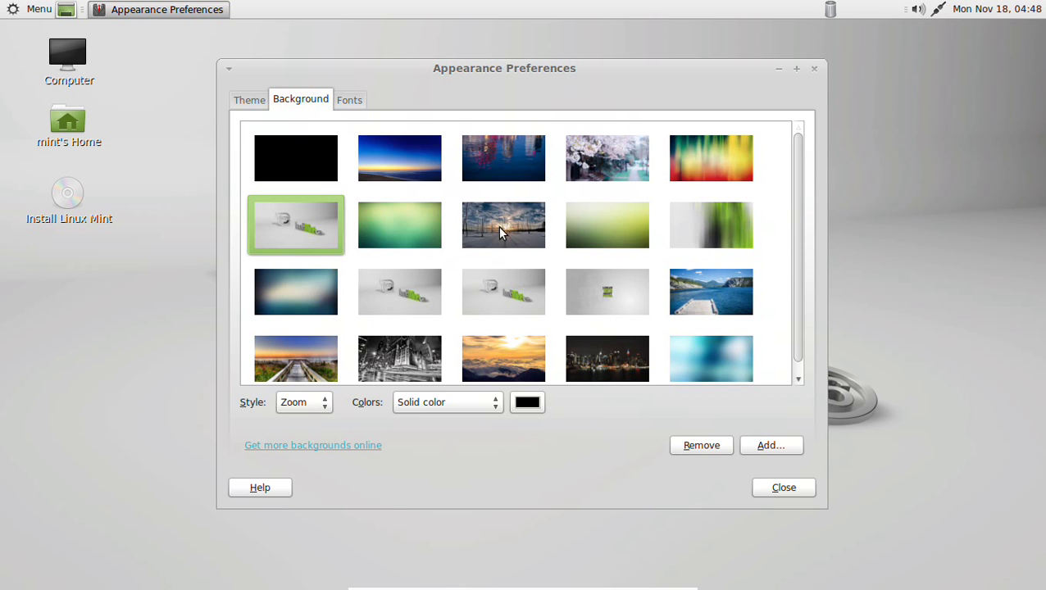
{"action": "left_click", "coordinate": [786, 490]}
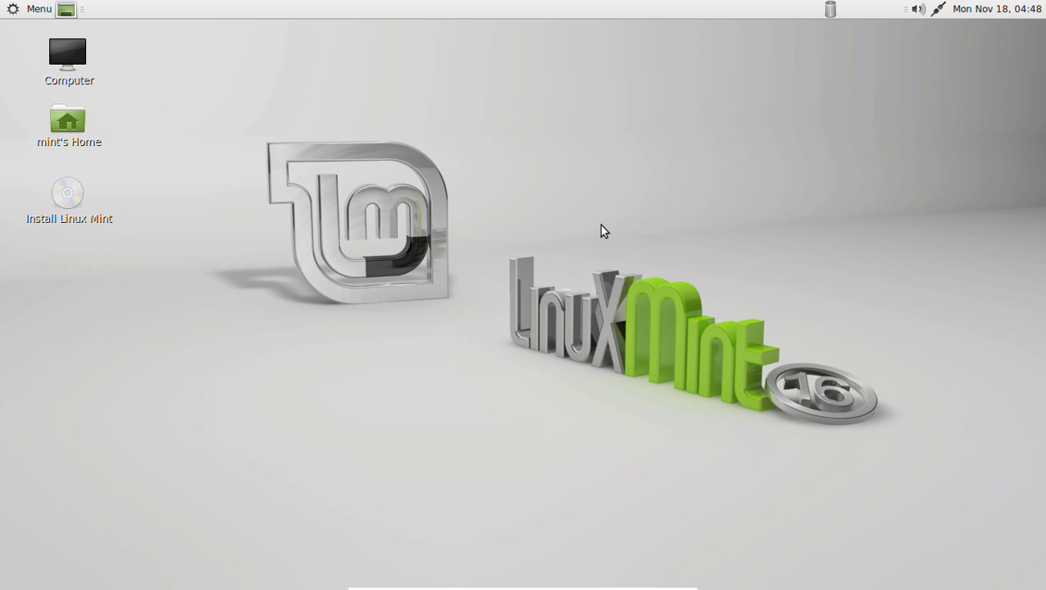
- Leave fullscreen, restore the VM window and drag it lower on the host desktop
{"action": "key", "text": "ctrl+f"}
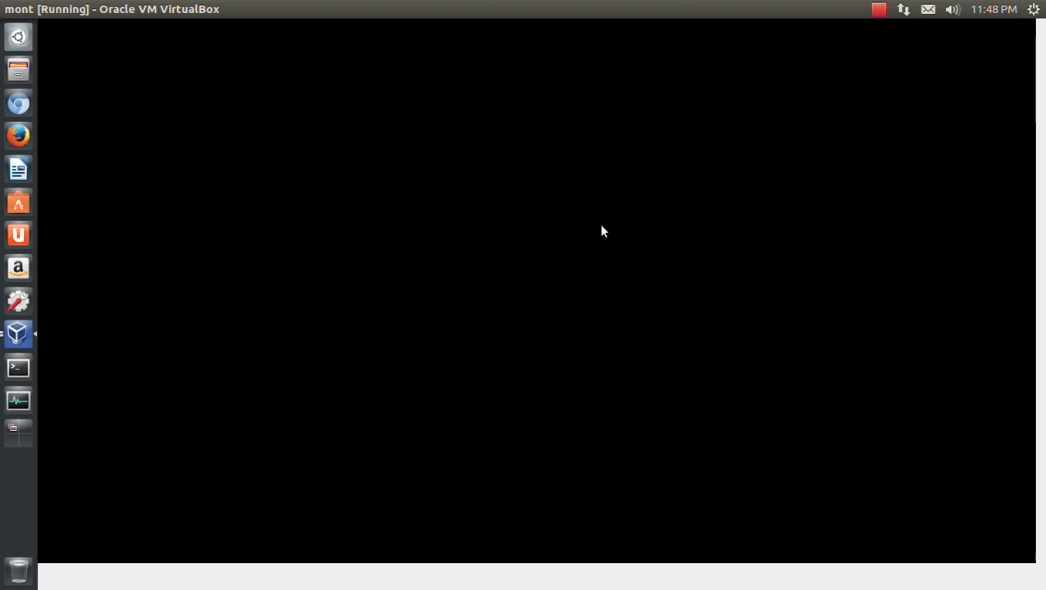
{"action": "mouse_move", "coordinate": [541, 10]}
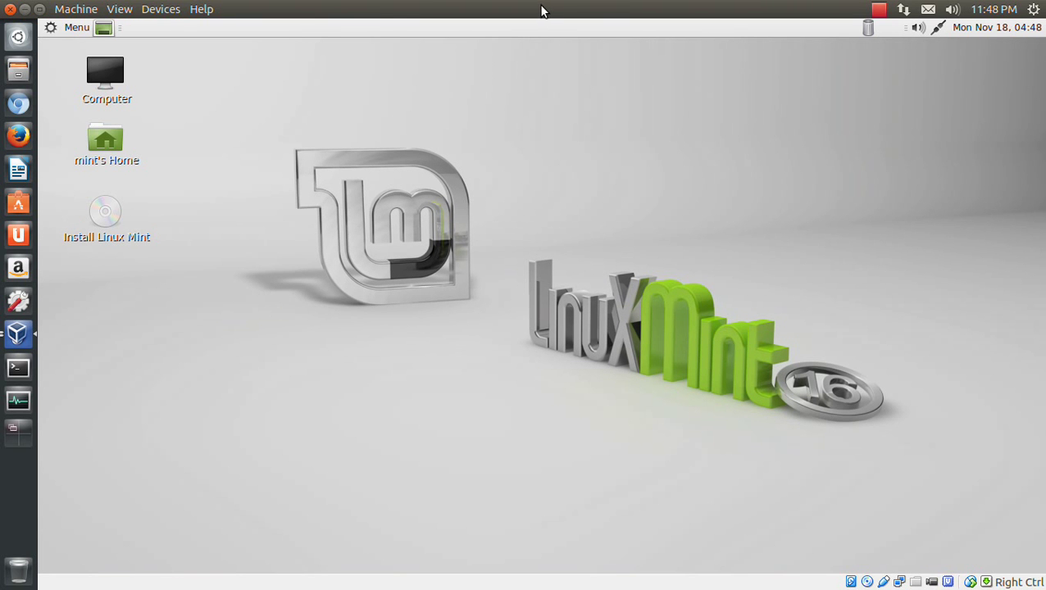
{"action": "left_click", "coordinate": [40, 10]}
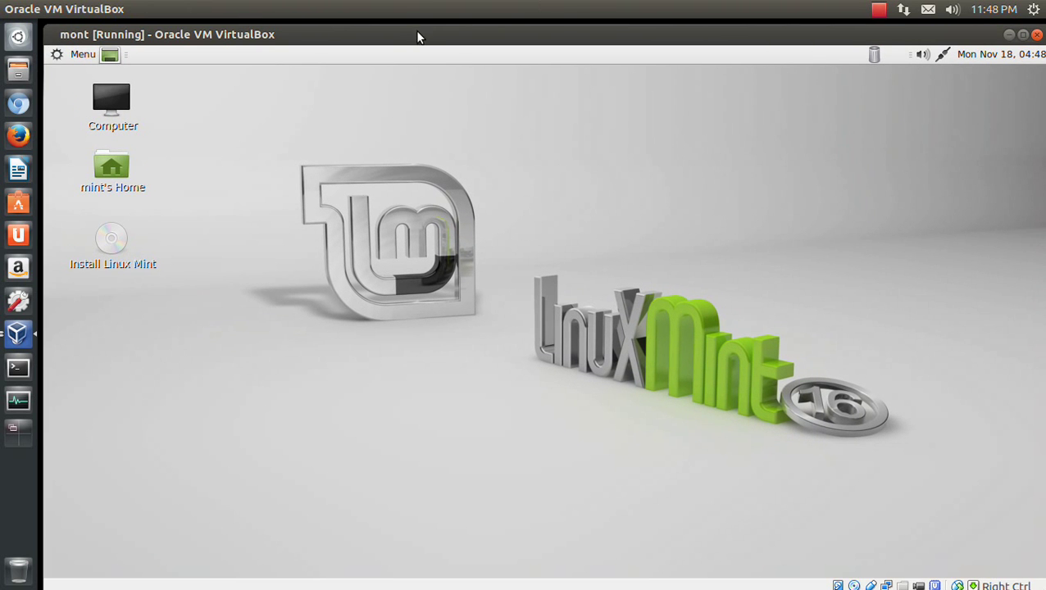
{"action": "left_click_drag", "start_coordinate": [416, 37], "coordinate": [425, 185]}
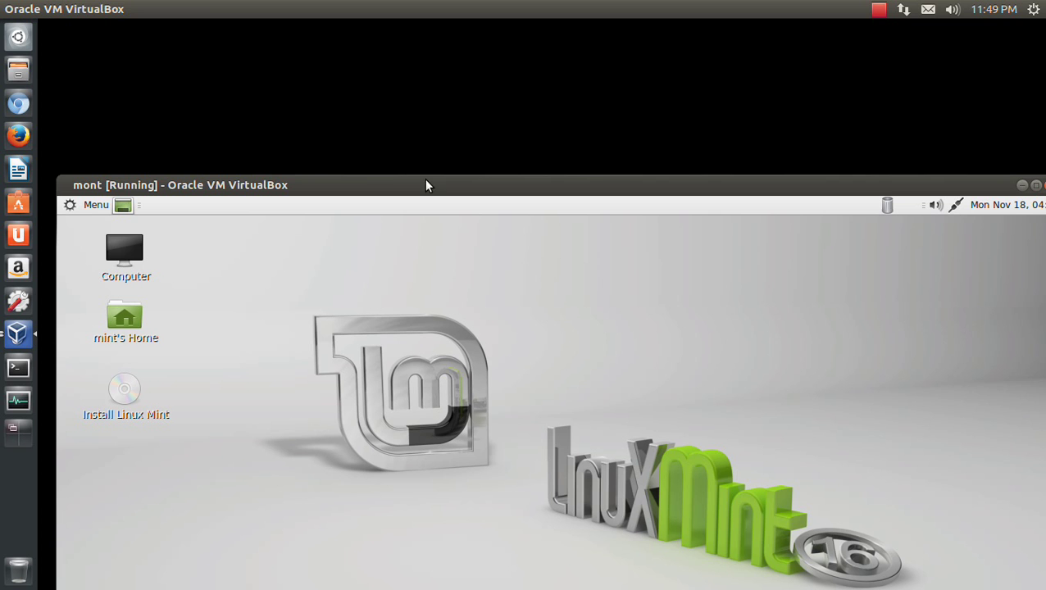
{"action": "left_click", "coordinate": [877, 10]}
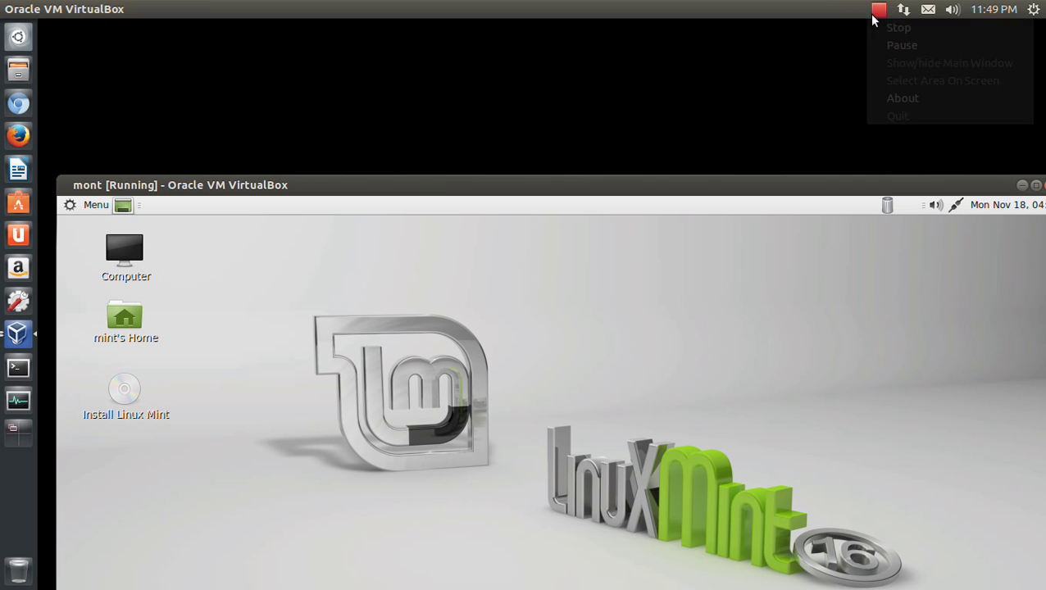